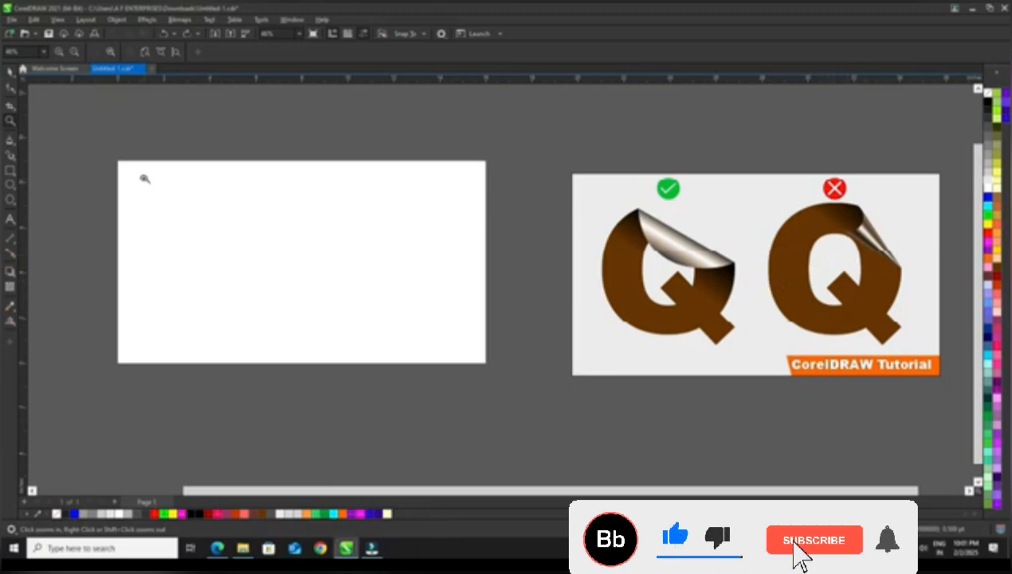
Add the letter "Q" as text on the blank page and enlarge it to about 606 pt
{"action": "left_click_drag", "start_coordinate": [120, 162], "coordinate": [486, 358]}
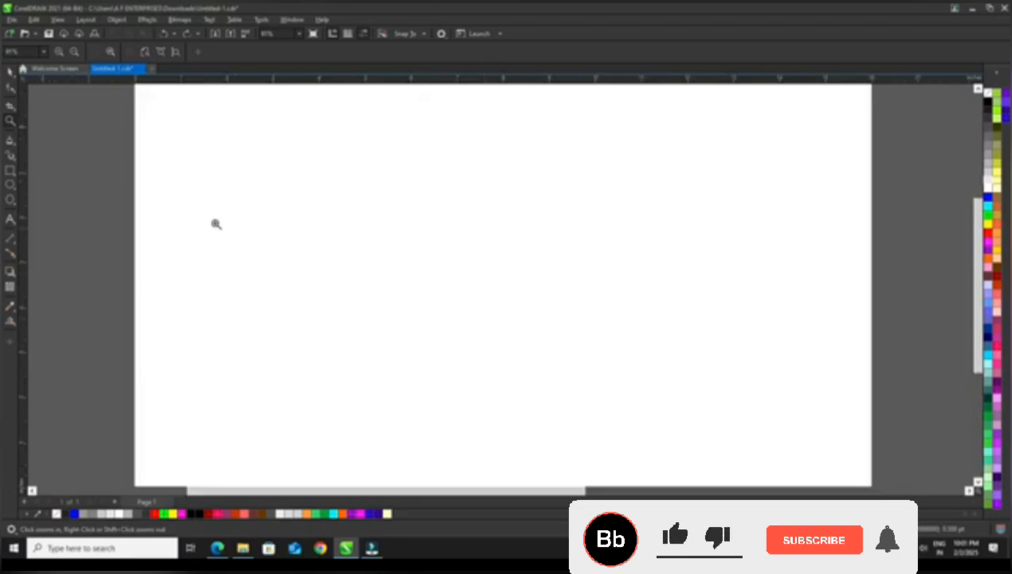
{"action": "left_click", "coordinate": [15, 77]}
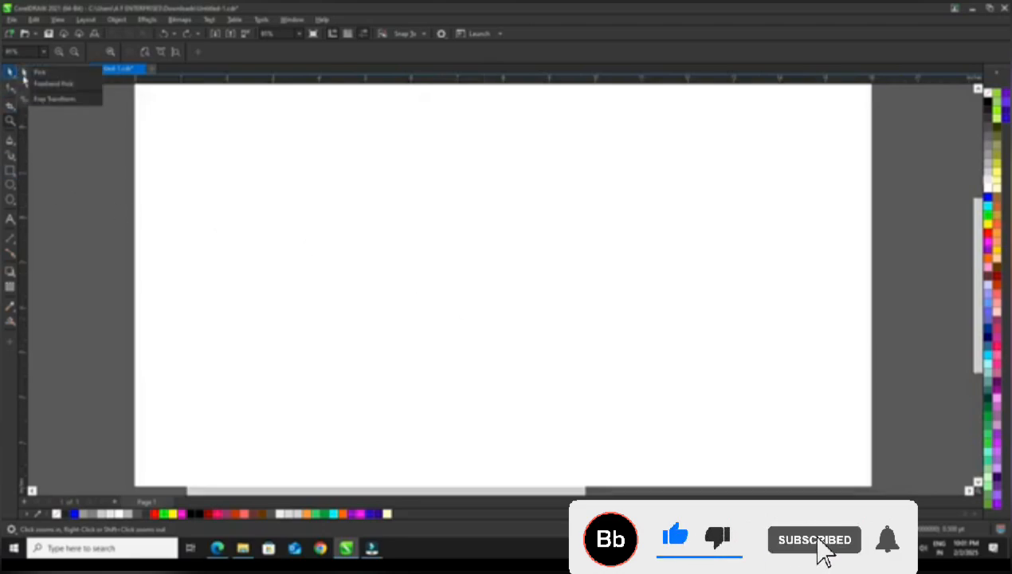
{"action": "left_click", "coordinate": [59, 72]}
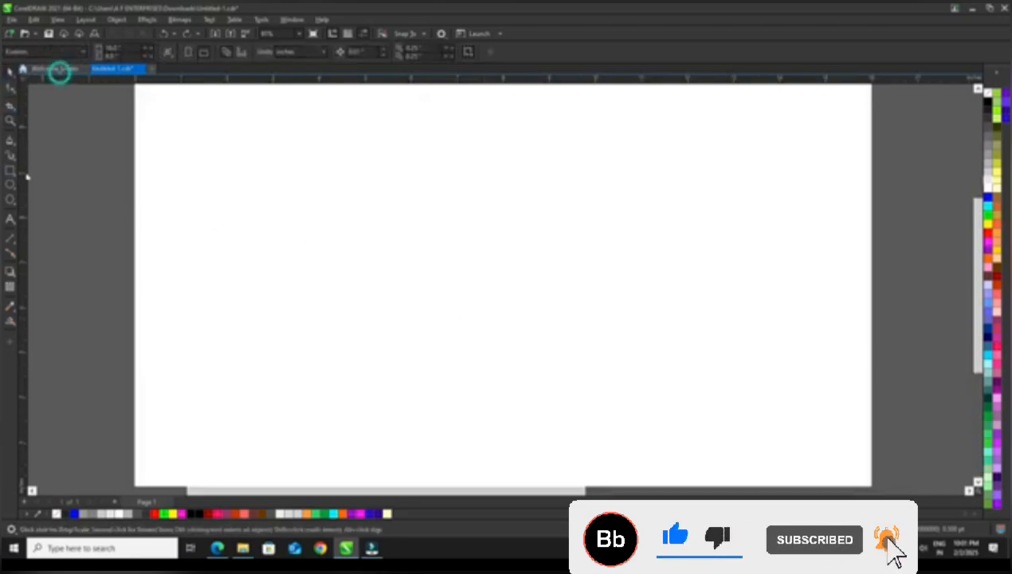
{"action": "left_click", "coordinate": [15, 224]}
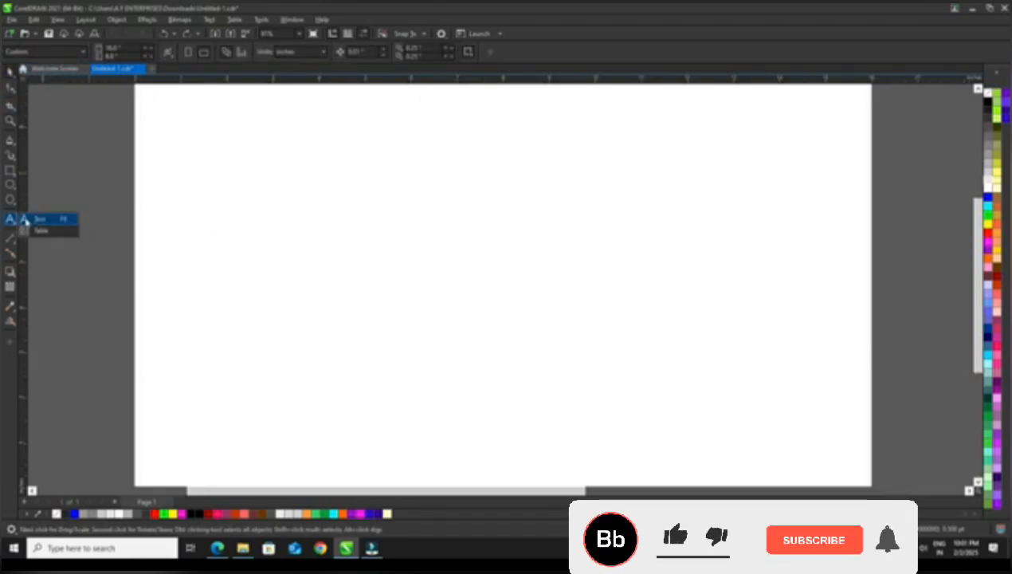
{"action": "left_click", "coordinate": [41, 221]}
{"action": "left_click", "coordinate": [355, 231]}
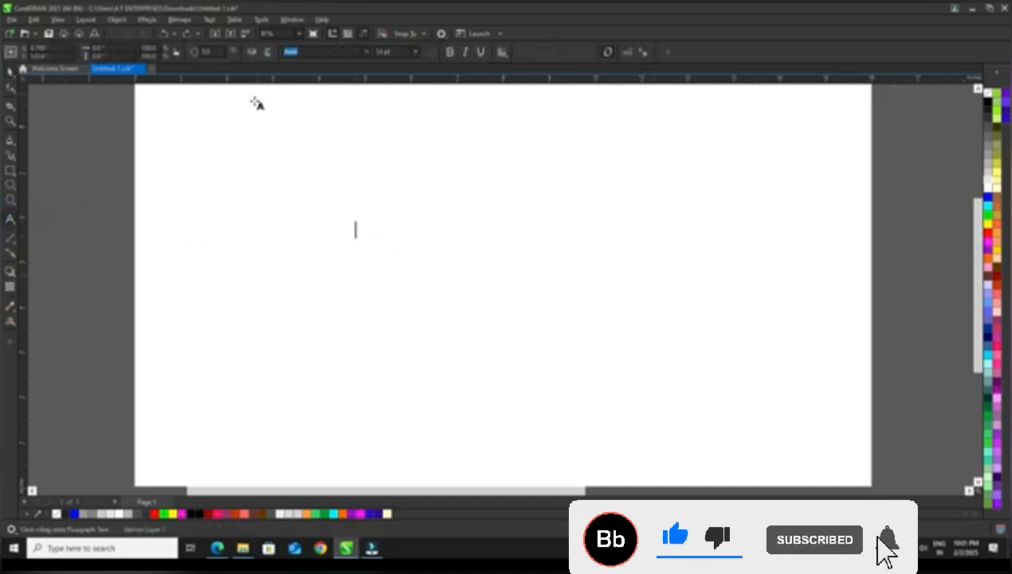
{"action": "type", "text": "Q"}
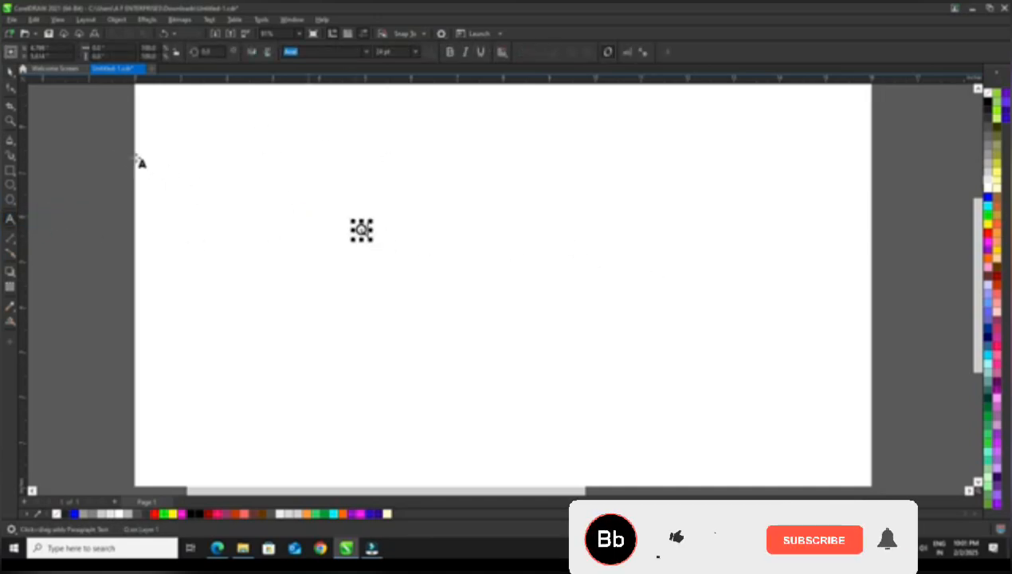
{"action": "key", "text": "ctrl+space"}
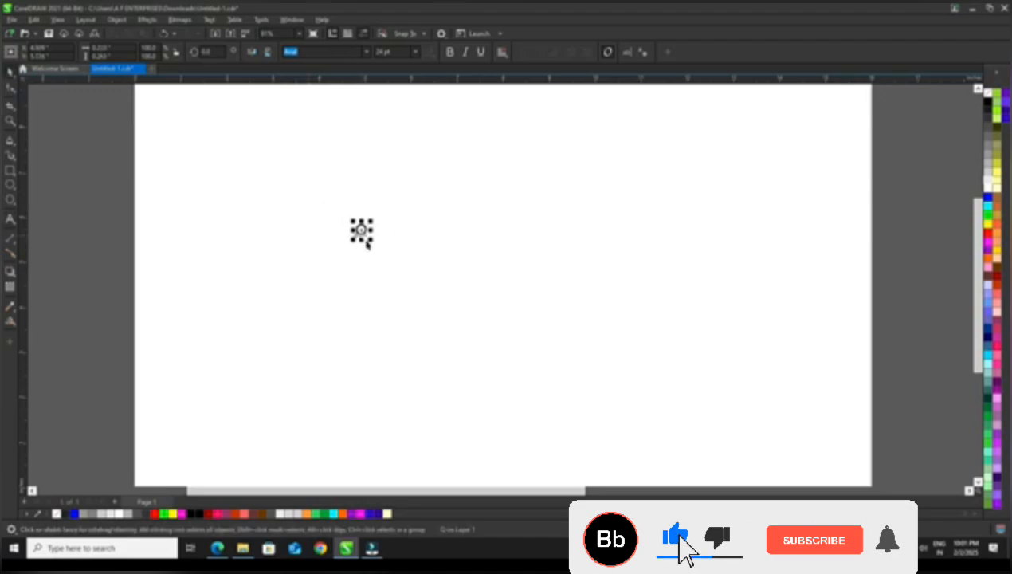
{"action": "left_click_drag", "start_coordinate": [373, 244], "coordinate": [844, 438]}
{"action": "left_click_drag", "start_coordinate": [355, 221], "coordinate": [266, 125]}
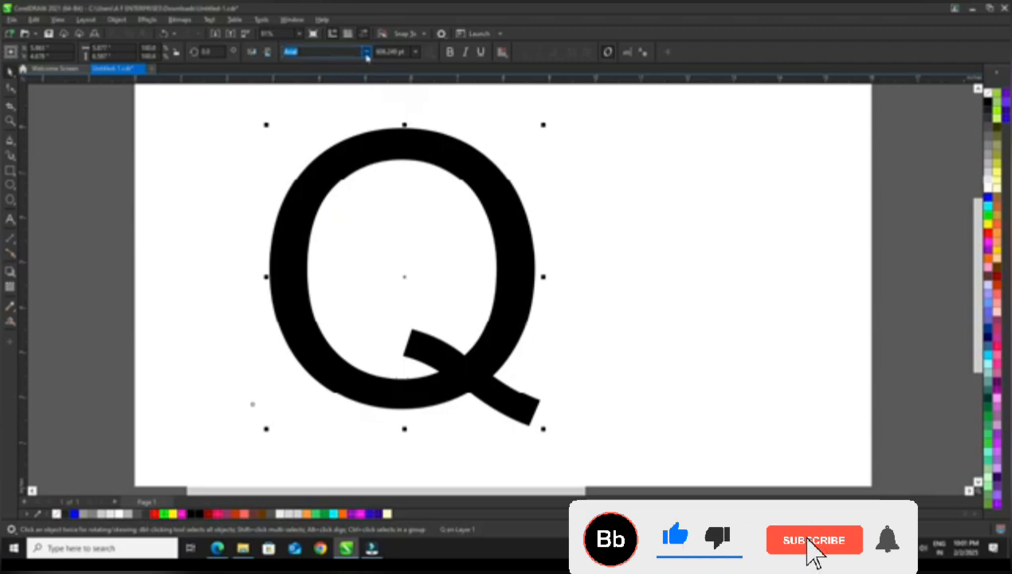
Change the letter Q's font to Swis721 Blk BT and move the letter slightly left on the page
{"action": "left_click", "coordinate": [367, 53]}
{"action": "left_click", "coordinate": [362, 114]}
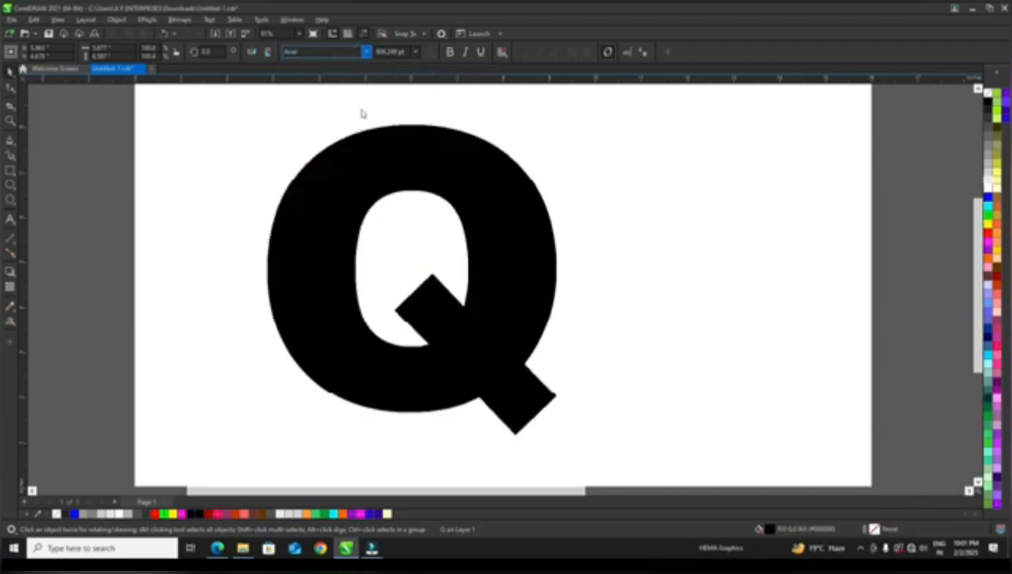
{"action": "left_click", "coordinate": [360, 107]}
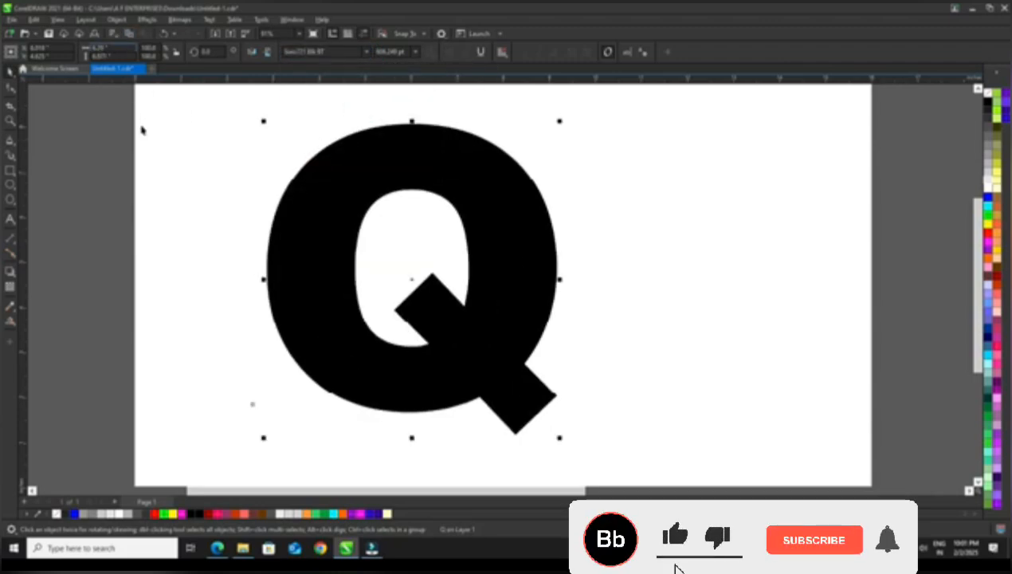
{"action": "left_click_drag", "start_coordinate": [339, 171], "coordinate": [323, 168]}
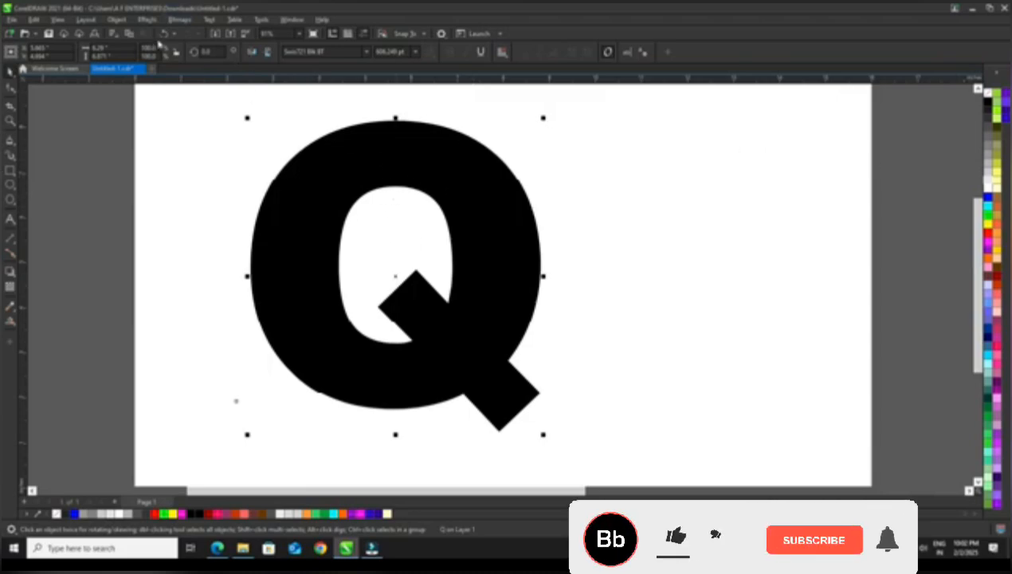
Try the Page Curl effect on the Q's upper-right corner with vertical direction and transparent paper, slightly reducing the curl height
{"action": "left_click", "coordinate": [144, 21]}
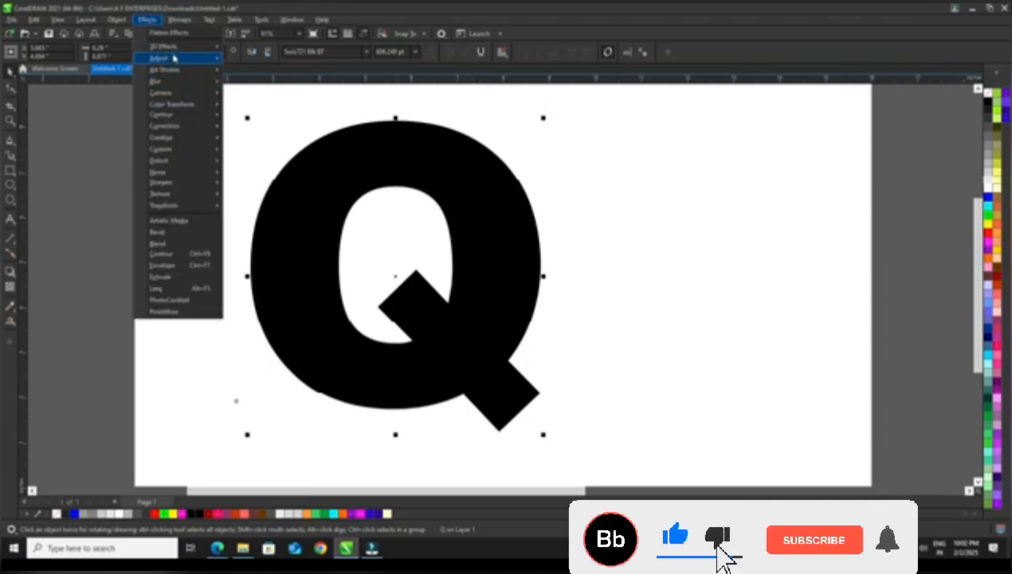
{"action": "mouse_move", "coordinate": [175, 51]}
{"action": "left_click", "coordinate": [275, 86]}
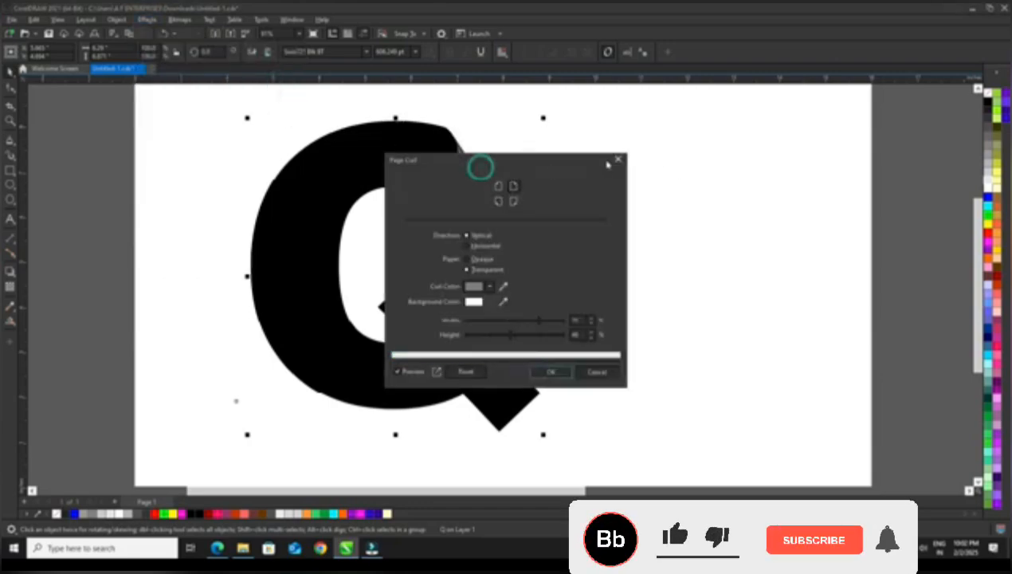
{"action": "left_click_drag", "start_coordinate": [607, 163], "coordinate": [830, 146]}
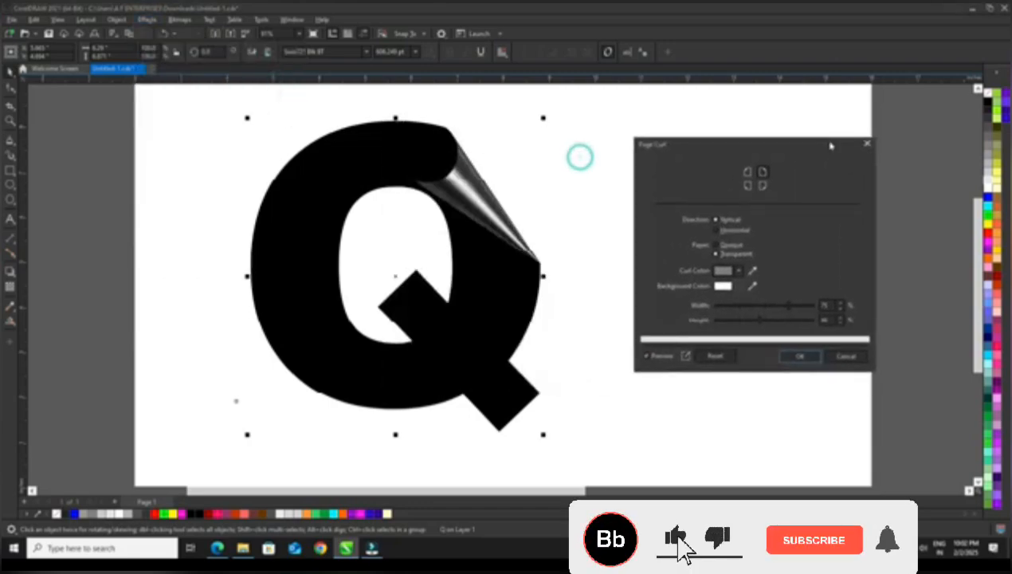
{"action": "left_click", "coordinate": [768, 320]}
{"action": "left_click_drag", "start_coordinate": [763, 323], "coordinate": [748, 321]}
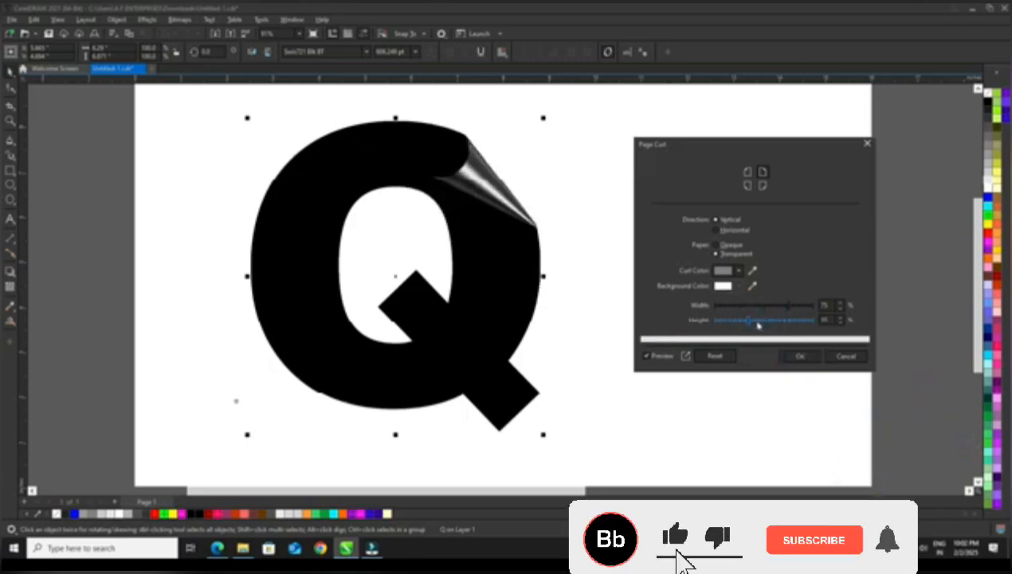
Preview the page curl on the Q's other corners, and return it to the upper-right corner
{"action": "left_click", "coordinate": [745, 188]}
{"action": "left_click", "coordinate": [740, 169]}
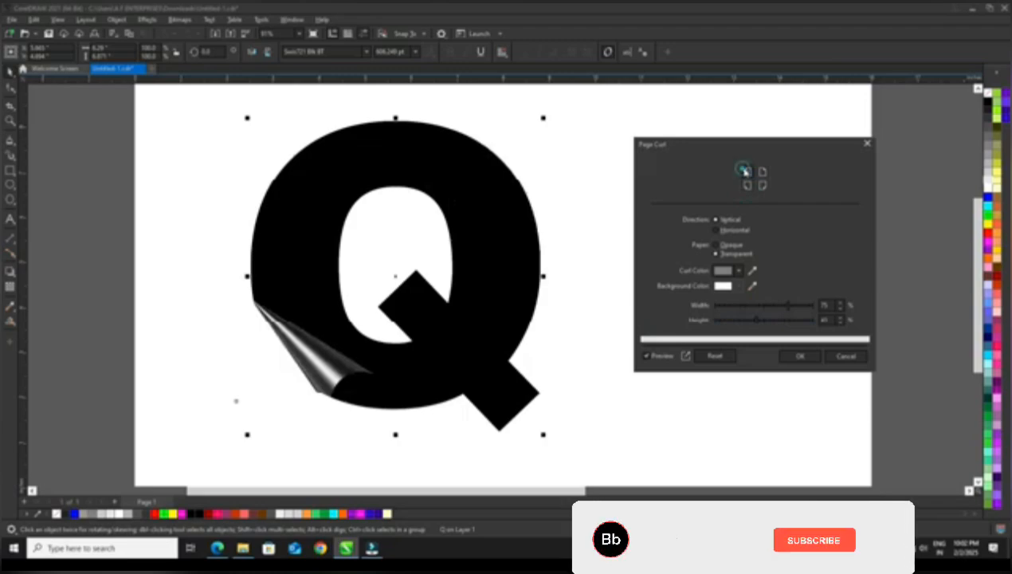
{"action": "left_click", "coordinate": [762, 172]}
{"action": "left_click", "coordinate": [763, 185]}
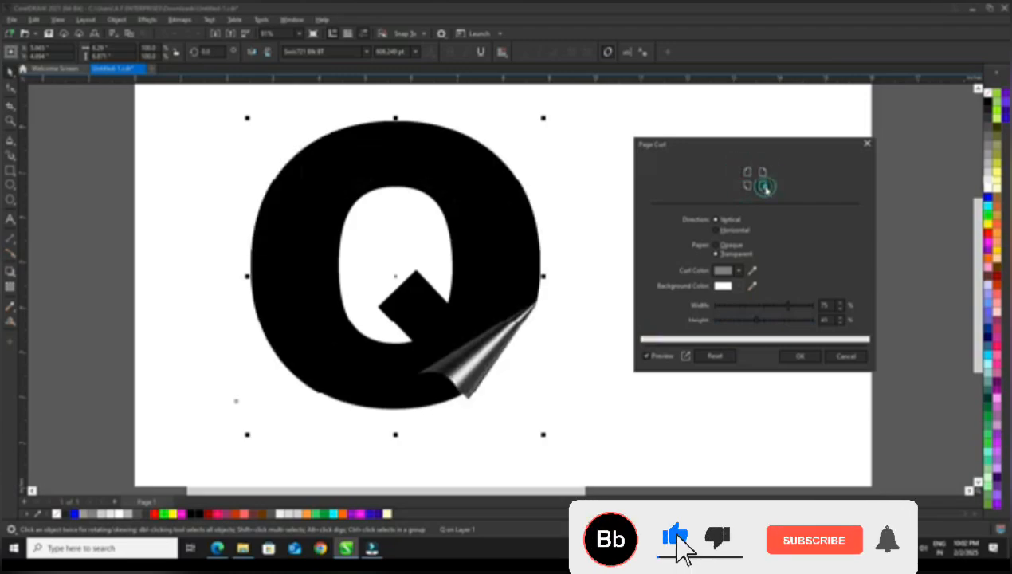
{"action": "left_click", "coordinate": [762, 173]}
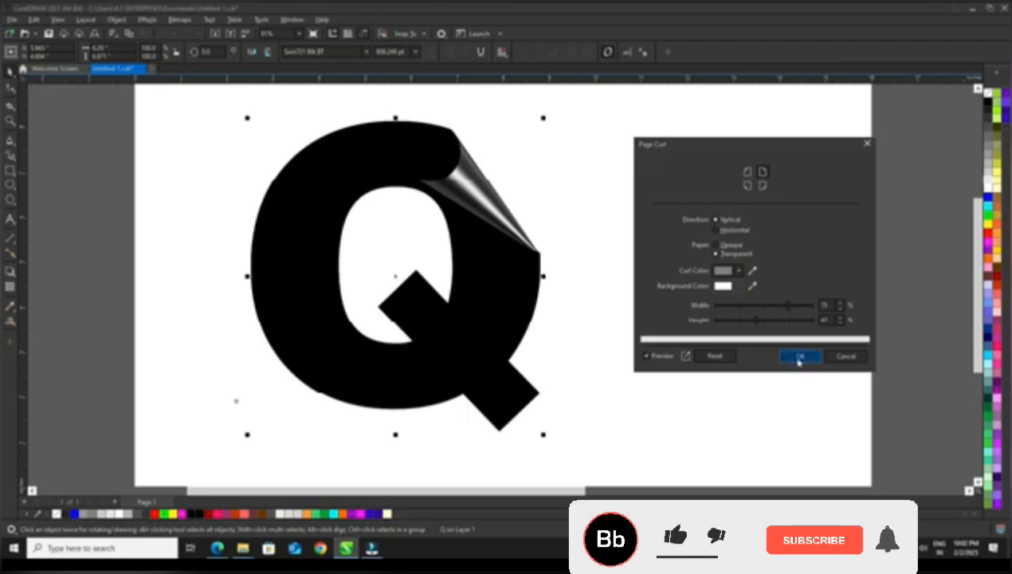
Increase the page curl's width and height slightly and apply the effect to the Q
{"action": "left_click", "coordinate": [792, 309]}
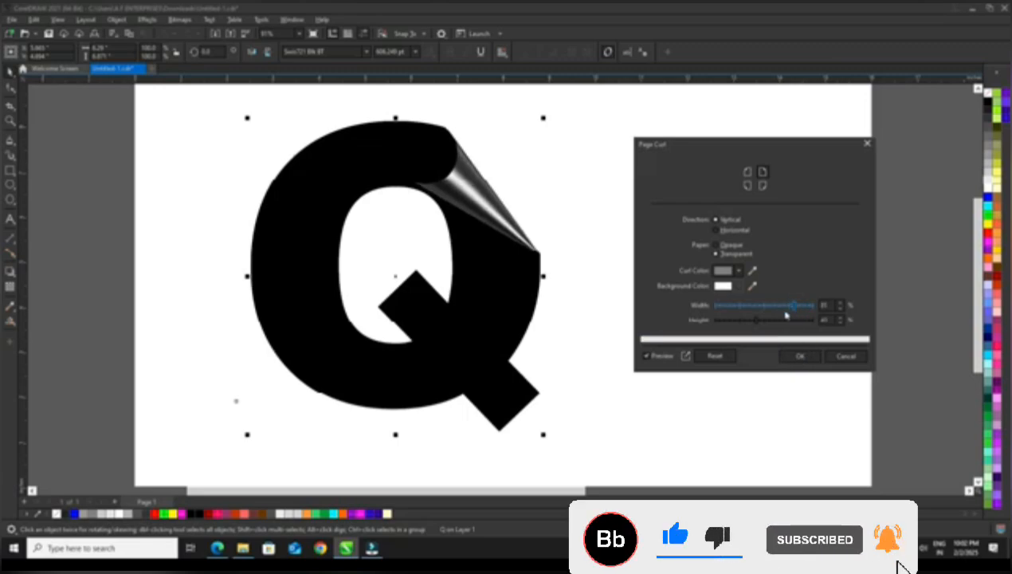
{"action": "left_click", "coordinate": [763, 322]}
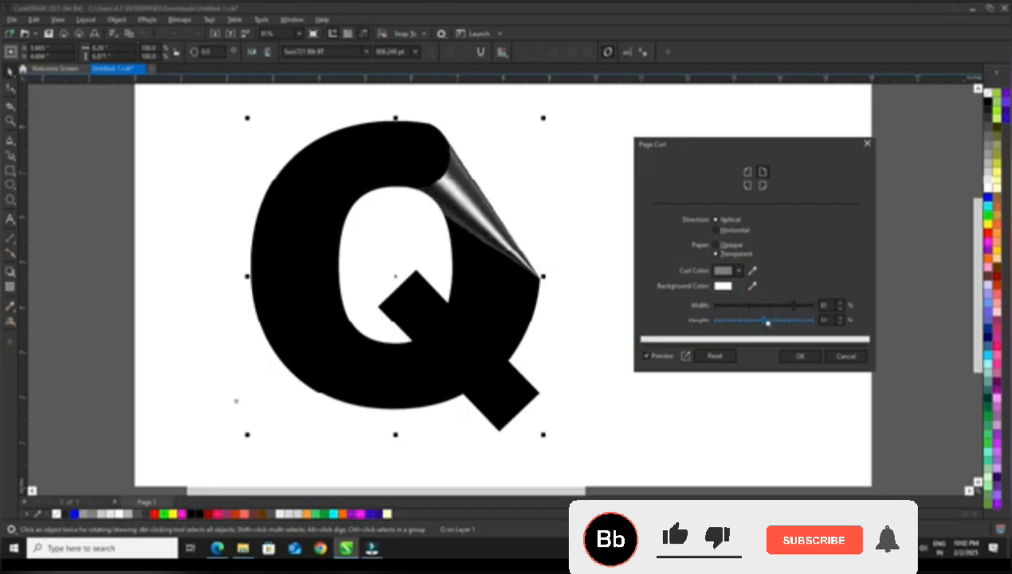
{"action": "left_click", "coordinate": [799, 355]}
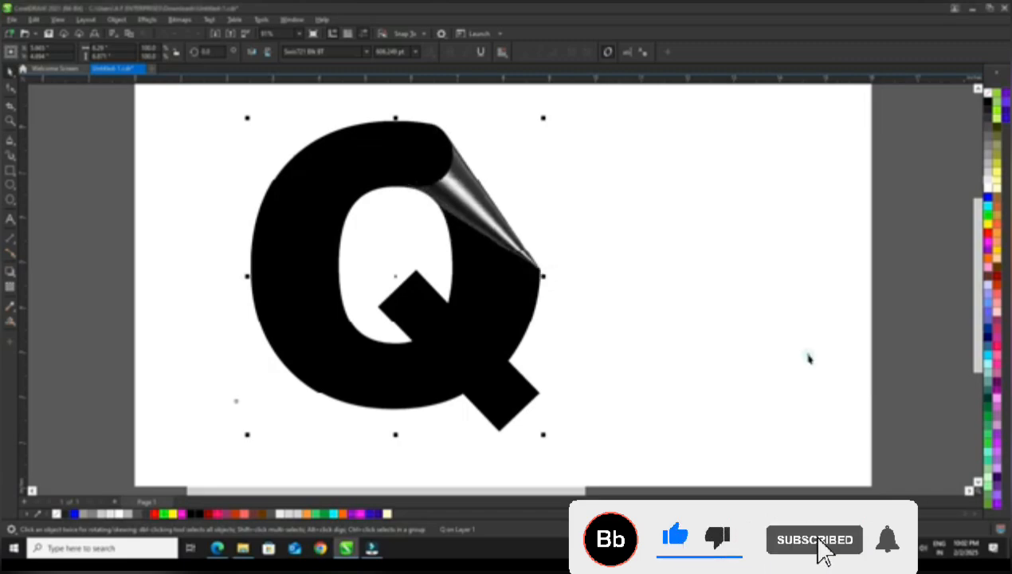
Move the curled Q toward the middle of the page and fill it with orange
{"action": "left_click_drag", "start_coordinate": [507, 260], "coordinate": [619, 284]}
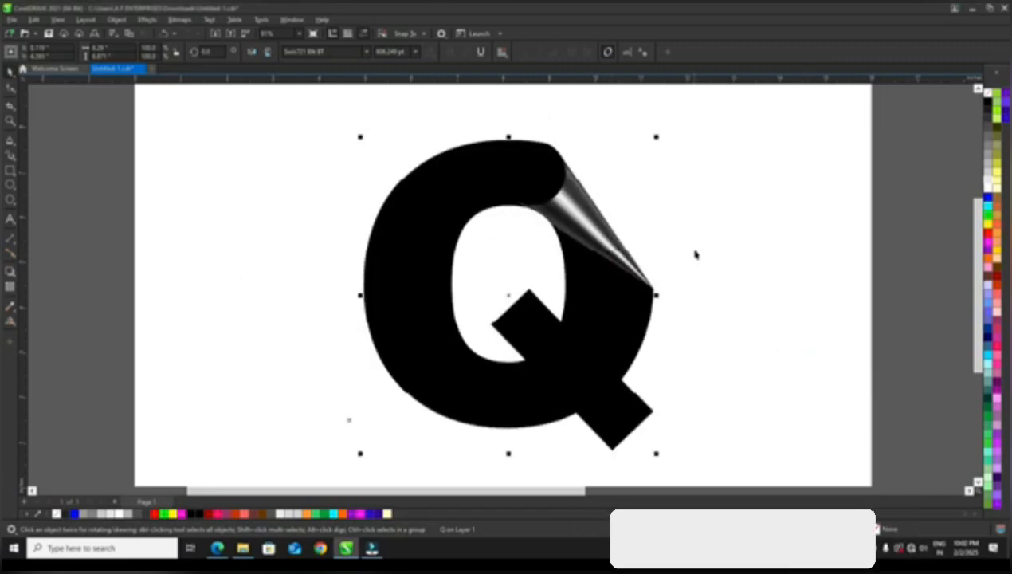
{"action": "left_click", "coordinate": [988, 239]}
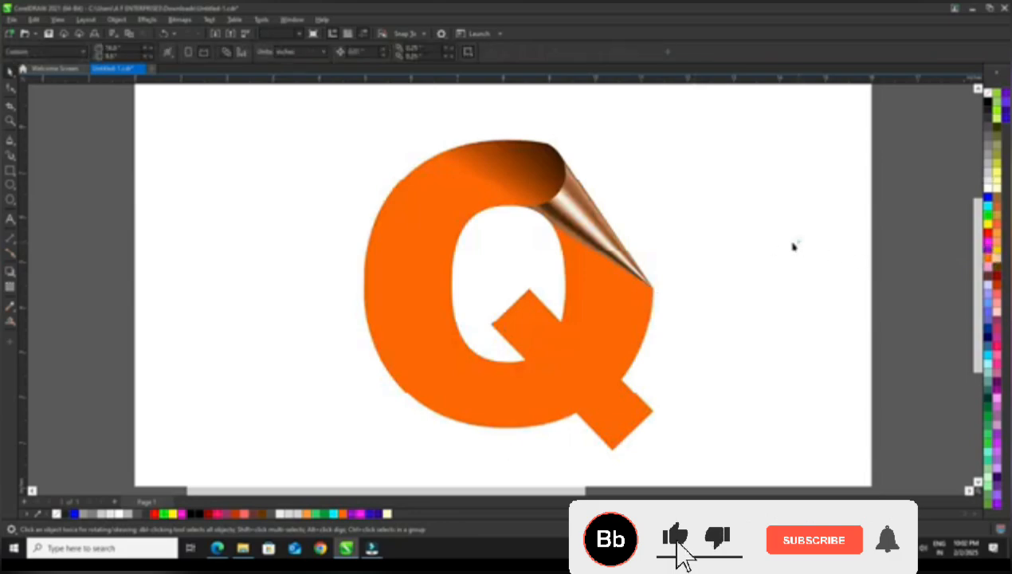
{"action": "left_click_drag", "start_coordinate": [611, 238], "coordinate": [579, 231]}
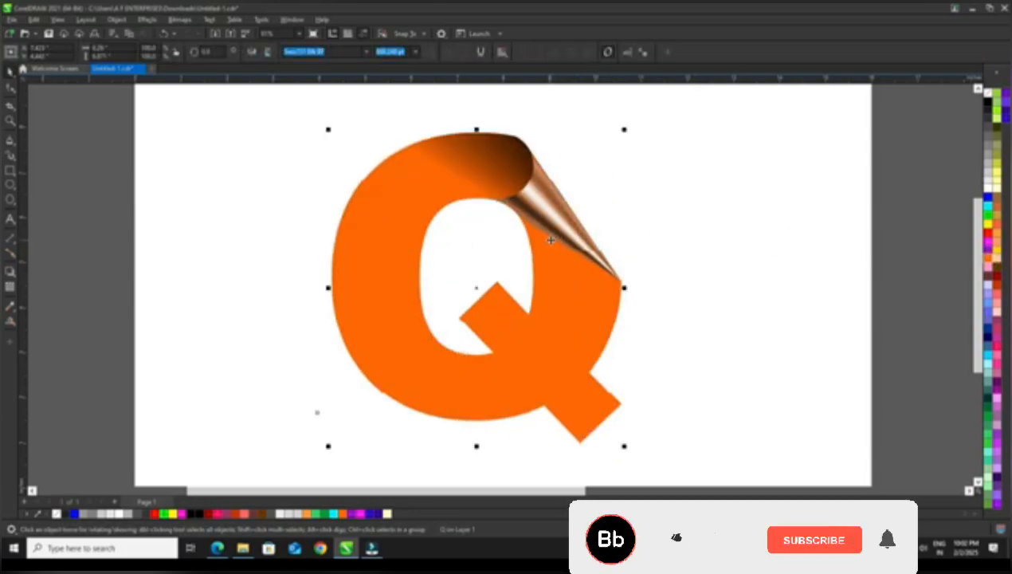
Undo the Q's moves, orange fill and page curl effect
{"action": "key", "text": "ctrl+z"}
{"action": "key", "text": "ctrl+z"}
{"action": "key", "text": "ctrl+z"}
{"action": "key", "text": "ctrl+z"}
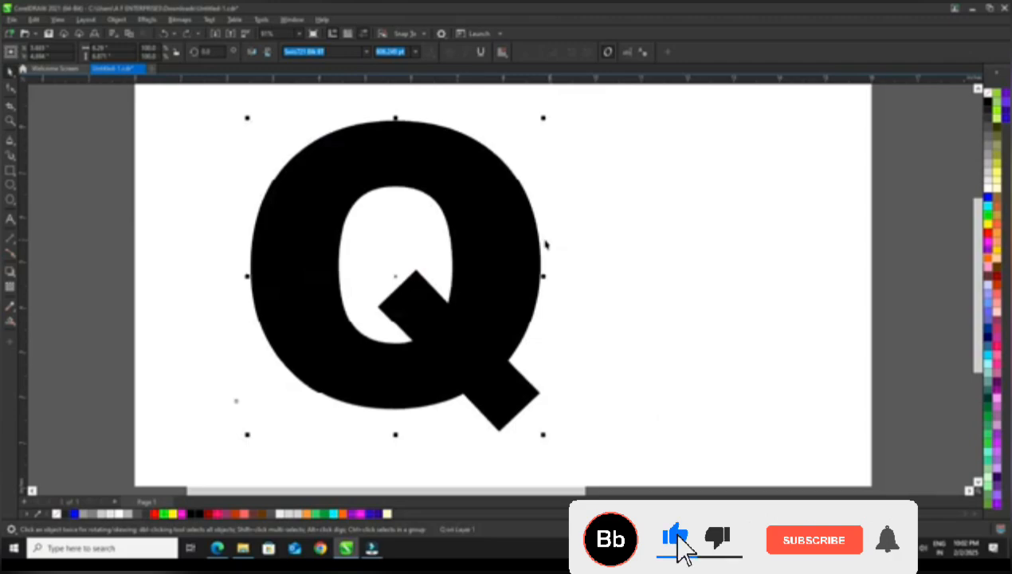
Fill the letter Q with dark brown to match the sample artwork beside the page, trying a reddish-brown alternative as well
{"action": "scroll", "coordinate": [497, 241], "scroll_direction": "down", "scroll_amount": 4}
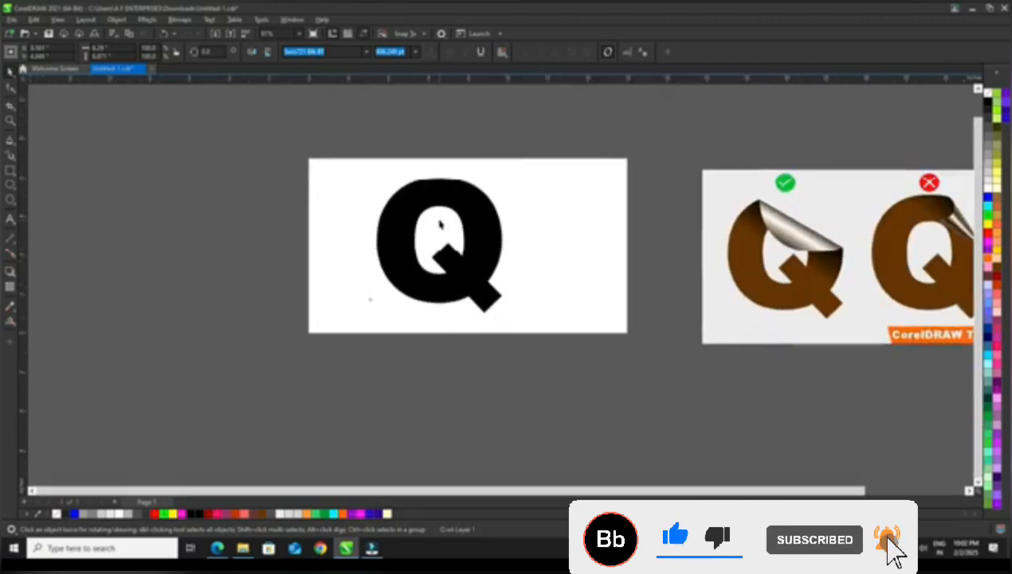
{"action": "scroll", "coordinate": [684, 192], "scroll_direction": "down", "scroll_amount": 1}
{"action": "scroll", "coordinate": [748, 181], "scroll_direction": "up", "scroll_amount": 3}
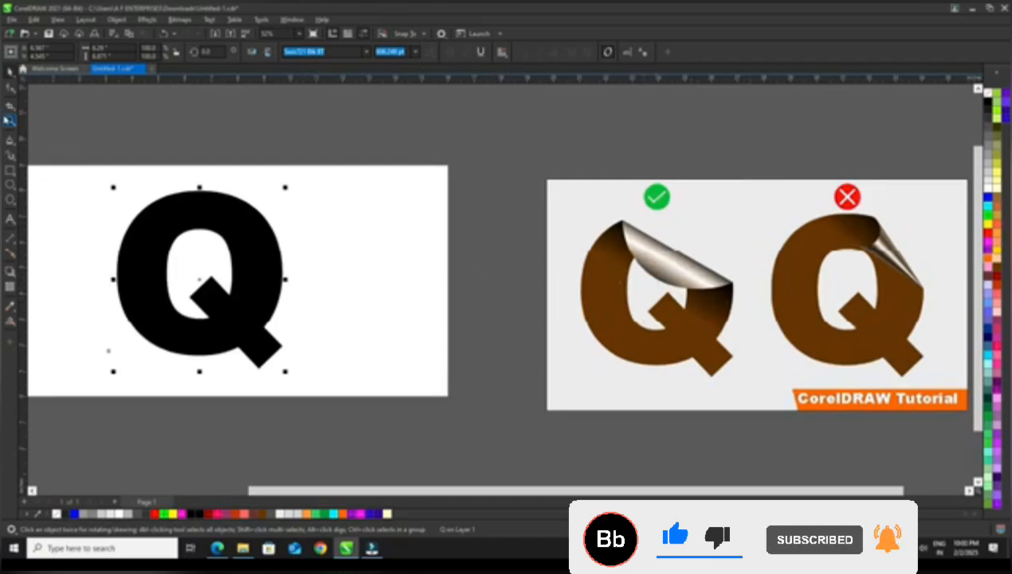
{"action": "left_click", "coordinate": [9, 120]}
{"action": "scroll", "coordinate": [258, 176], "scroll_direction": "down", "scroll_amount": 1}
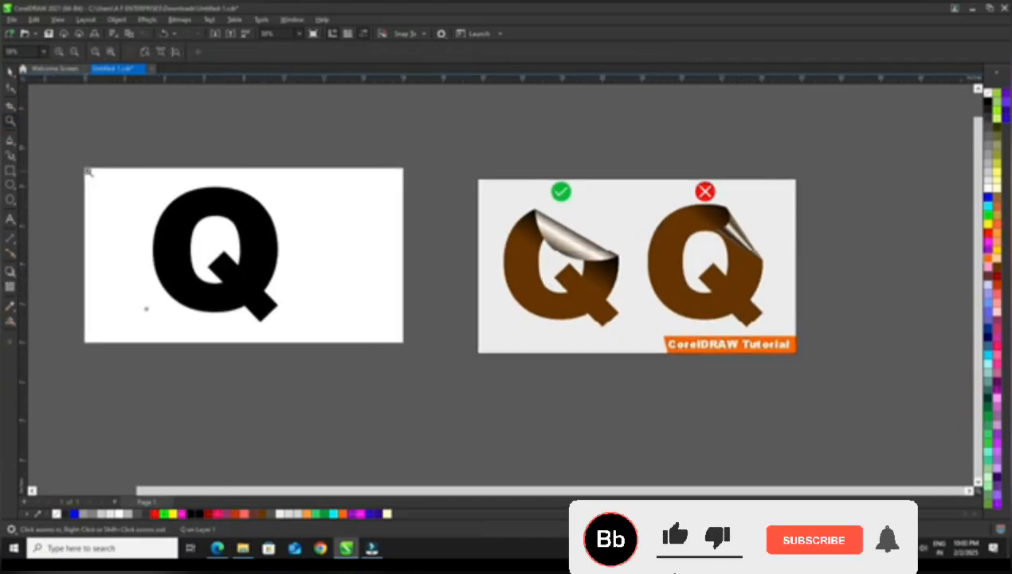
{"action": "left_click_drag", "start_coordinate": [83, 167], "coordinate": [403, 344]}
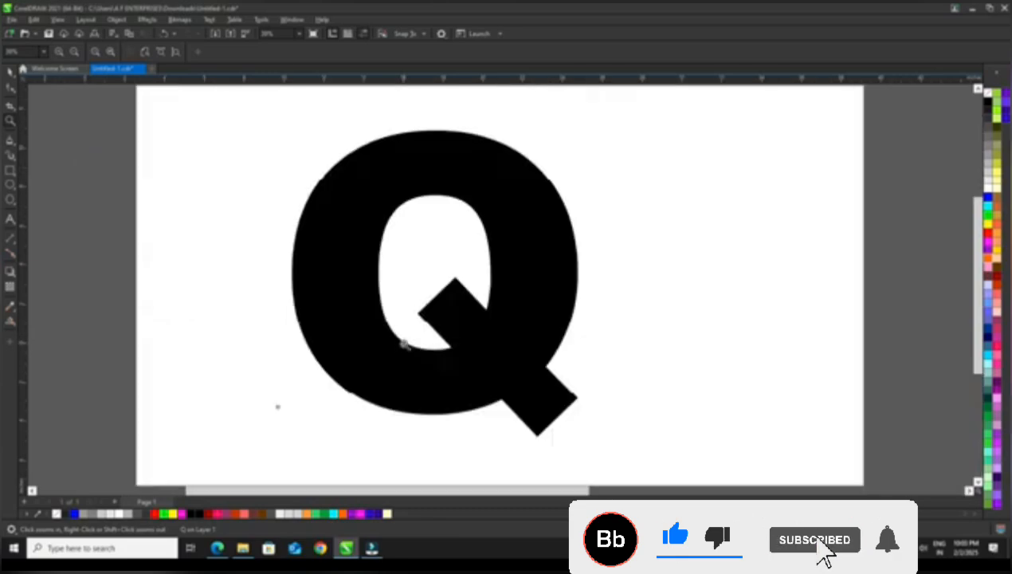
{"action": "left_click", "coordinate": [9, 72]}
{"action": "left_click", "coordinate": [86, 185]}
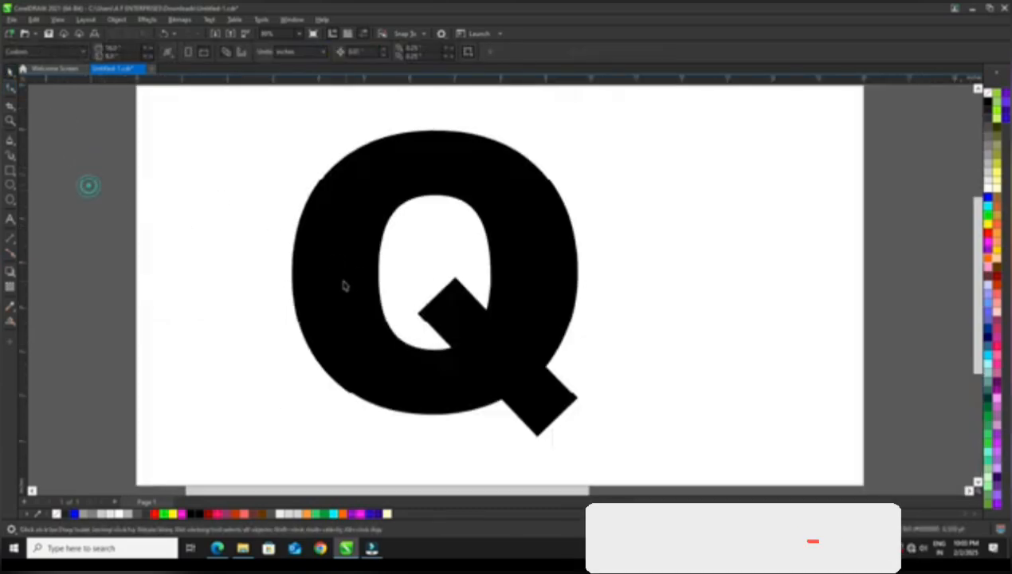
{"action": "left_click", "coordinate": [343, 282]}
{"action": "left_click", "coordinate": [263, 514]}
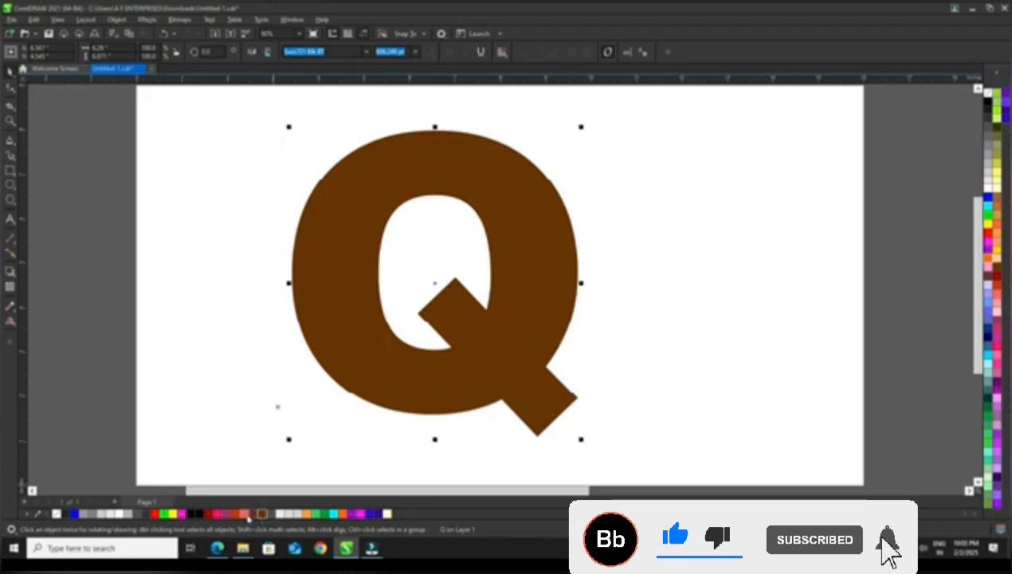
{"action": "left_click", "coordinate": [254, 515]}
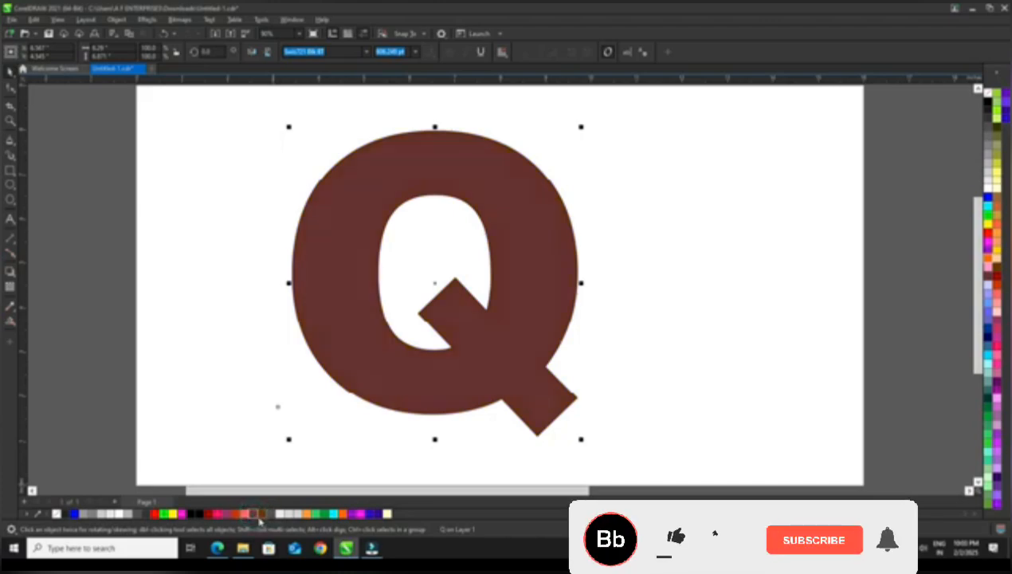
{"action": "left_click", "coordinate": [106, 267]}
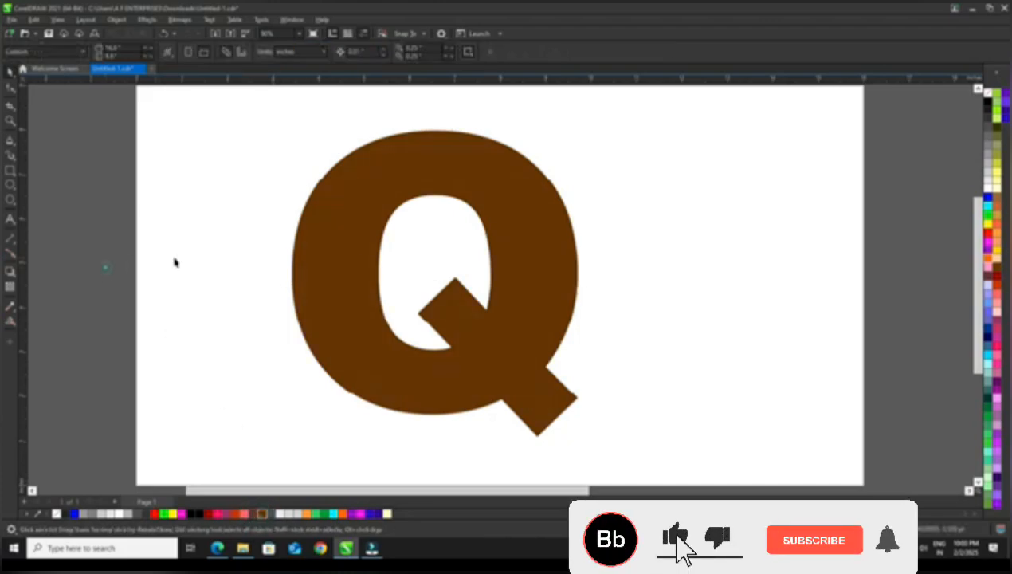
Draw a straight diagonal line across the upper-right part of the brown Q, extending past its outline at both ends
{"action": "left_click", "coordinate": [432, 175]}
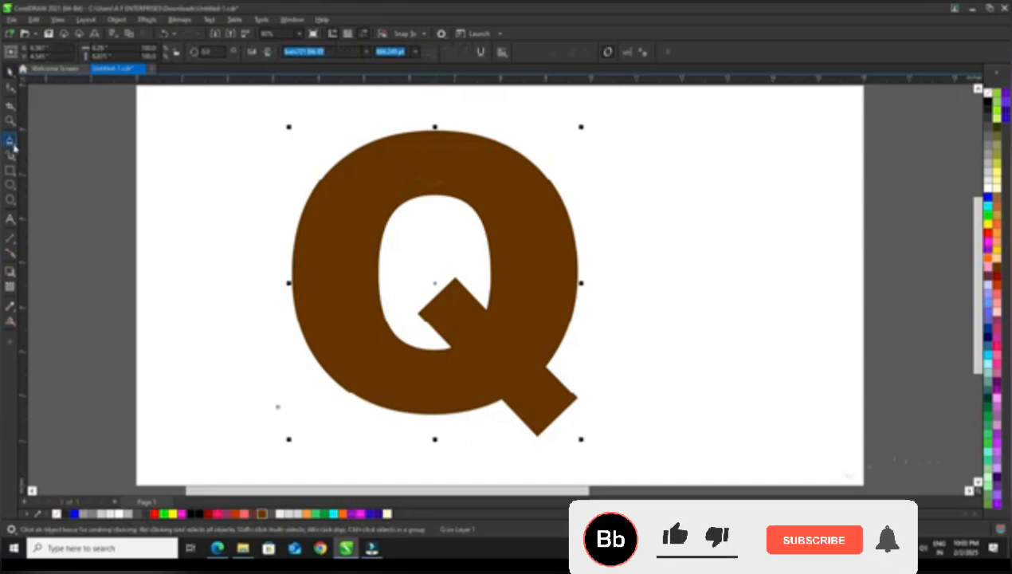
{"action": "left_click", "coordinate": [13, 147]}
{"action": "left_click", "coordinate": [55, 141]}
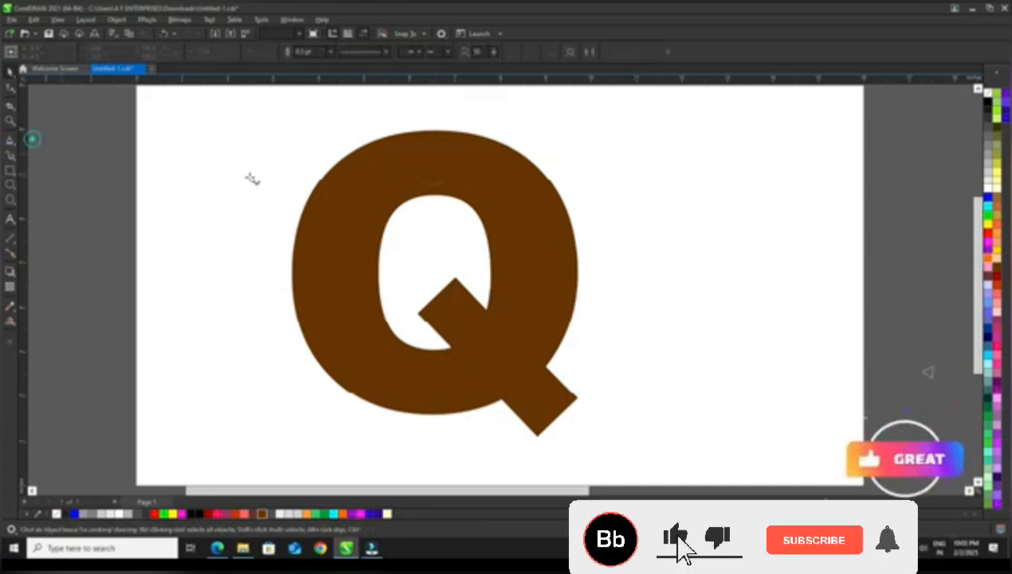
{"action": "left_click", "coordinate": [350, 119]}
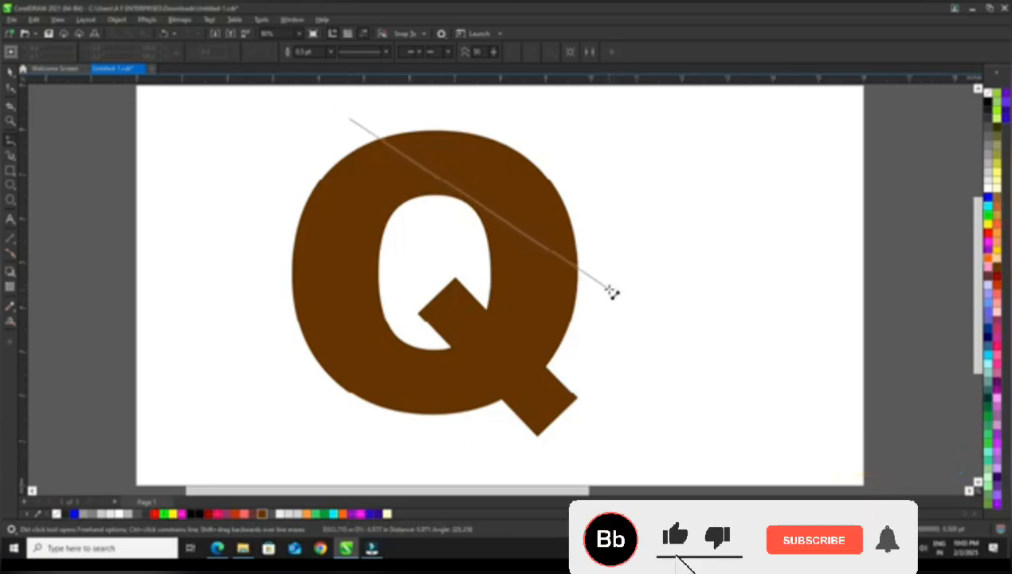
{"action": "left_click", "coordinate": [612, 292]}
{"action": "key", "text": "space"}
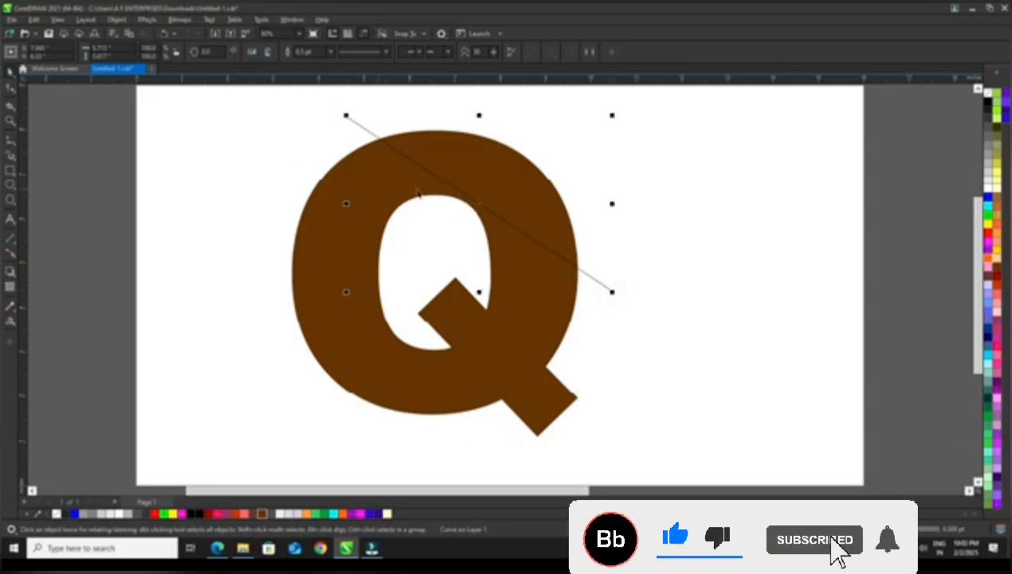
Nudge the diagonal line slightly up and to the left so it crosses the Q just above its inner counter
{"action": "left_click", "coordinate": [487, 207]}
{"action": "left_click_drag", "start_coordinate": [483, 205], "coordinate": [477, 197]}
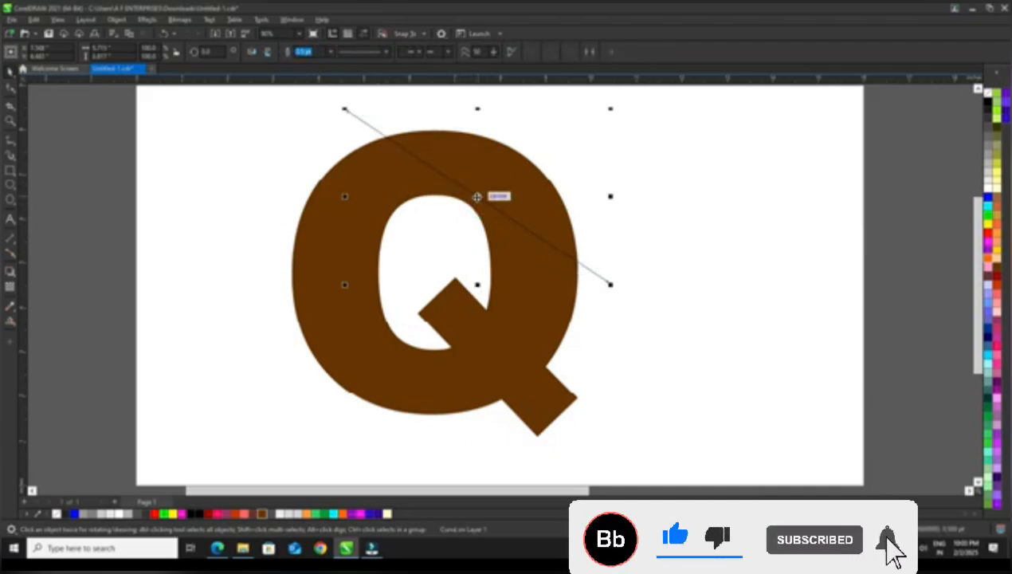
{"action": "left_click_drag", "start_coordinate": [480, 197], "coordinate": [470, 201]}
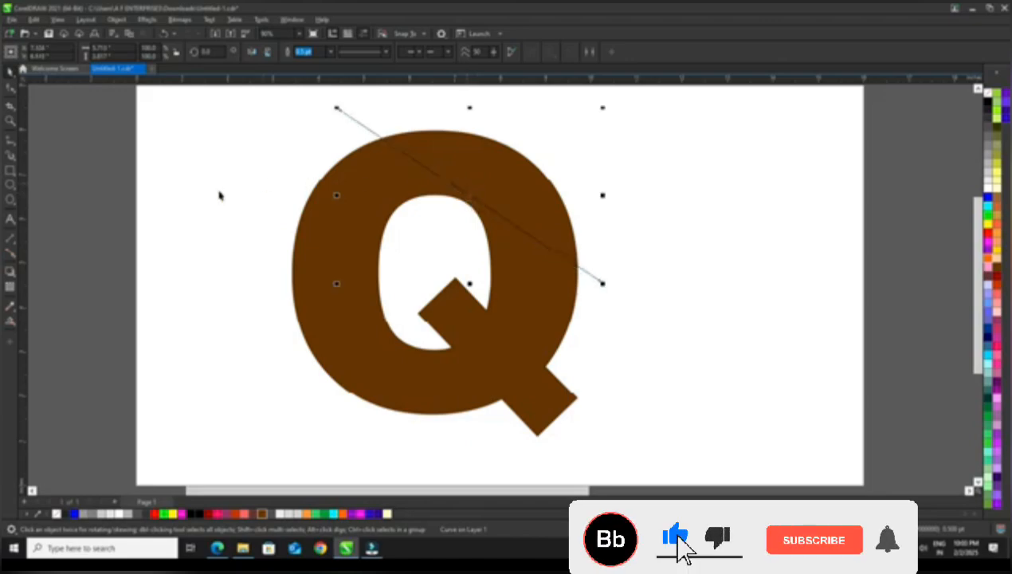
Use Smart Fill to create magenta shapes from the Q's two areas on either side of the diagonal line
{"action": "left_click", "coordinate": [16, 327]}
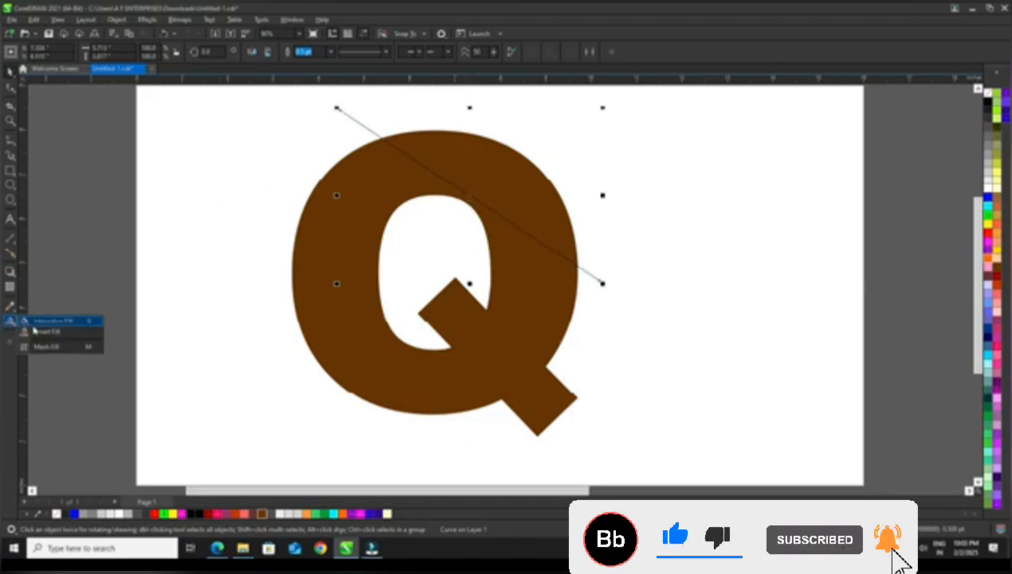
{"action": "left_click", "coordinate": [34, 329]}
{"action": "left_click", "coordinate": [470, 167]}
{"action": "left_click", "coordinate": [410, 191]}
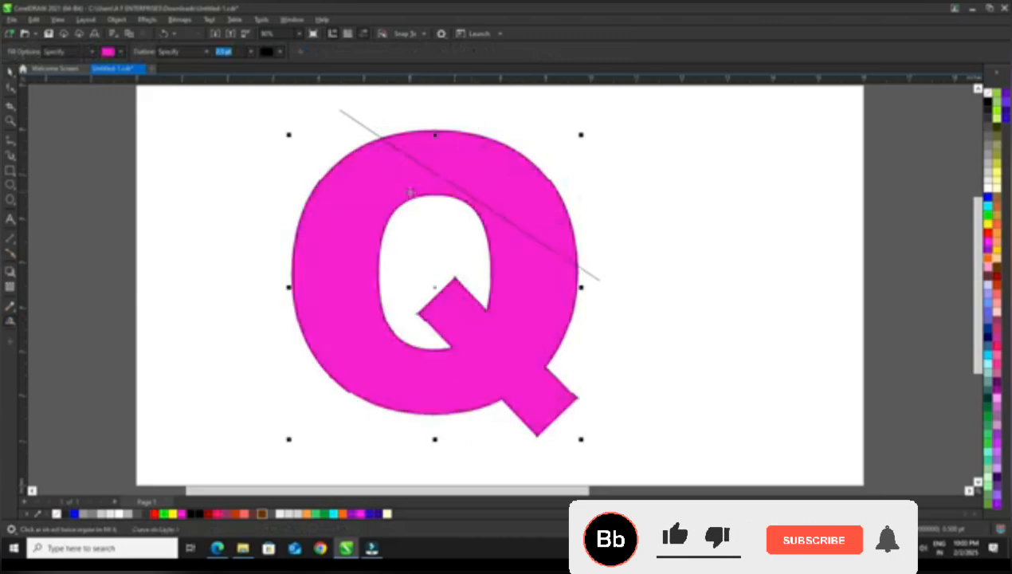
Select the diagonal cutting line and delete it
{"action": "left_click", "coordinate": [10, 71]}
{"action": "left_click", "coordinate": [59, 165]}
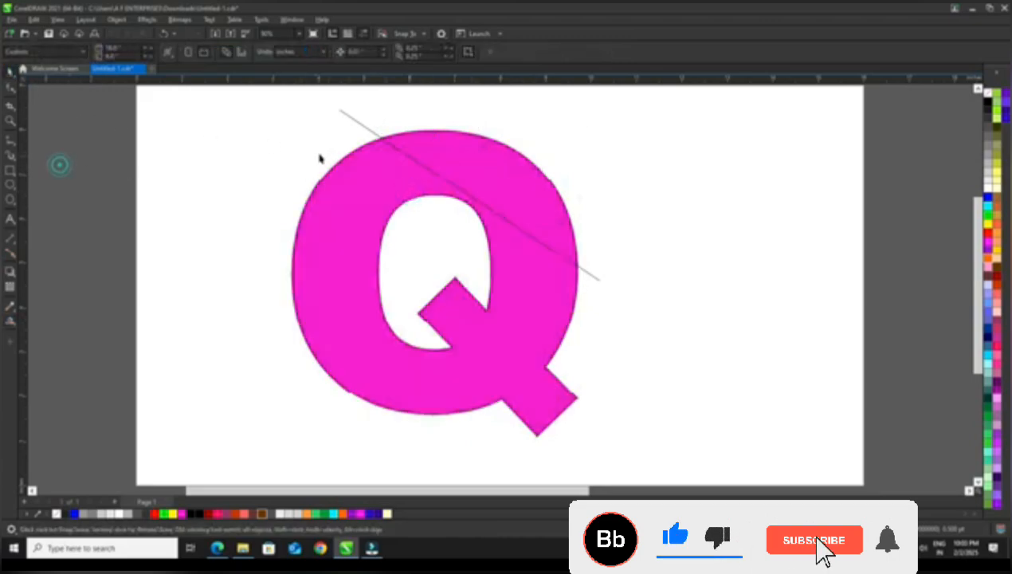
{"action": "left_click_drag", "start_coordinate": [351, 118], "coordinate": [558, 103]}
{"action": "key", "text": "Delete"}
Pull the magenta corner segment away to the left of the Q and mirror it horizontally and vertically
{"action": "left_click_drag", "start_coordinate": [506, 184], "coordinate": [258, 239]}
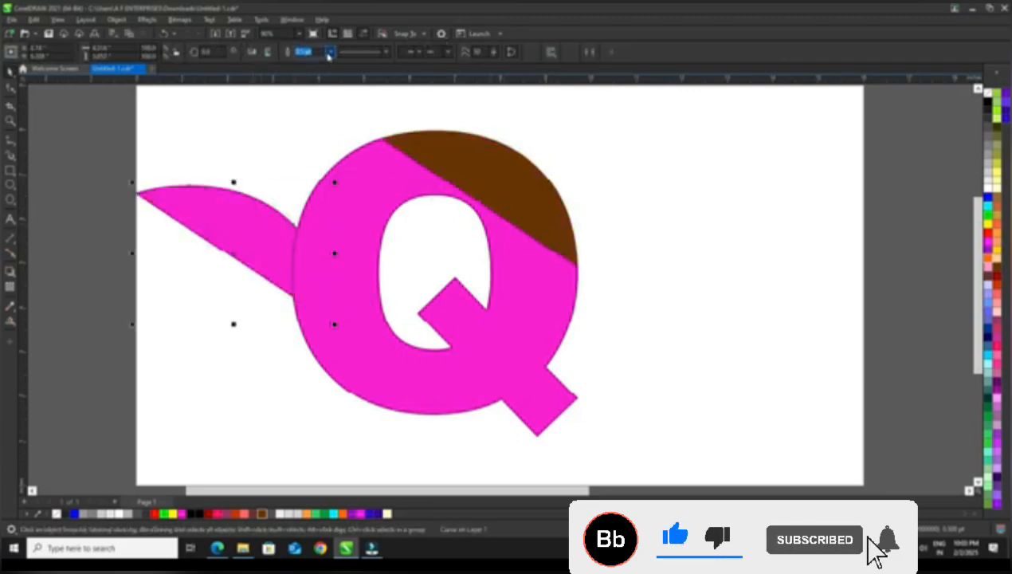
{"action": "left_click", "coordinate": [267, 54]}
{"action": "left_click", "coordinate": [267, 53]}
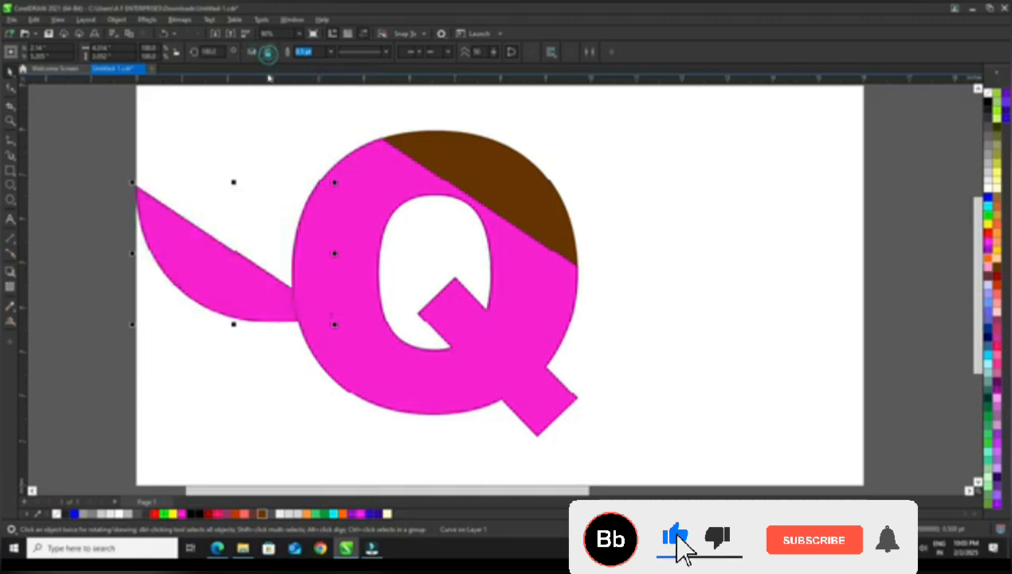
Move the original brown Q out to the right, clear of the cut magenta Q
{"action": "left_click_drag", "start_coordinate": [470, 158], "coordinate": [727, 157]}
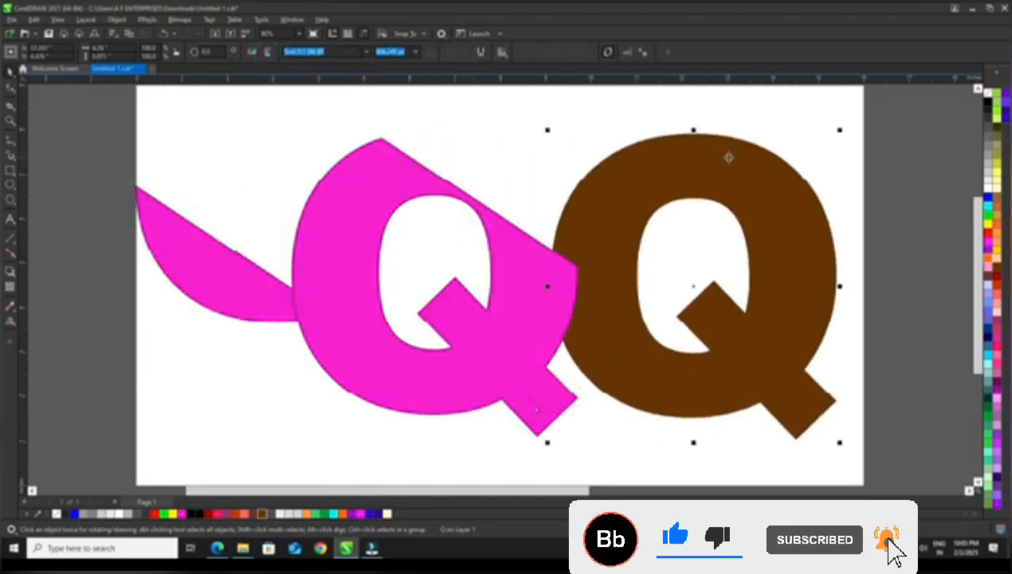
{"action": "left_click_drag", "start_coordinate": [646, 159], "coordinate": [752, 165]}
{"action": "left_click", "coordinate": [442, 166]}
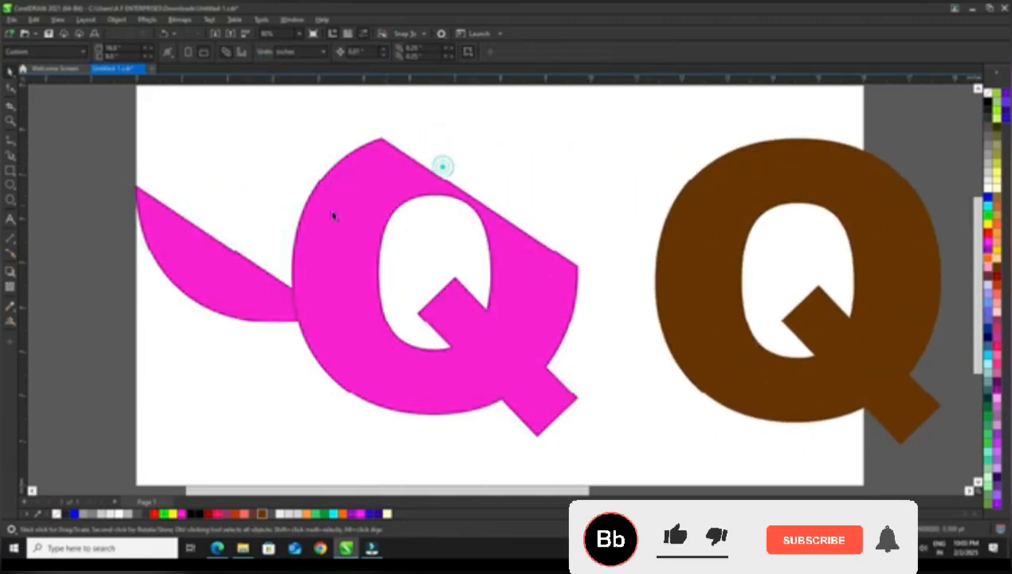
Place the mirrored corner segment on the magenta Q, aligning its straight side with the diagonal cut edge
{"action": "left_click_drag", "start_coordinate": [230, 263], "coordinate": [583, 267]}
{"action": "left_click", "coordinate": [573, 197]}
{"action": "left_click", "coordinate": [470, 237]}
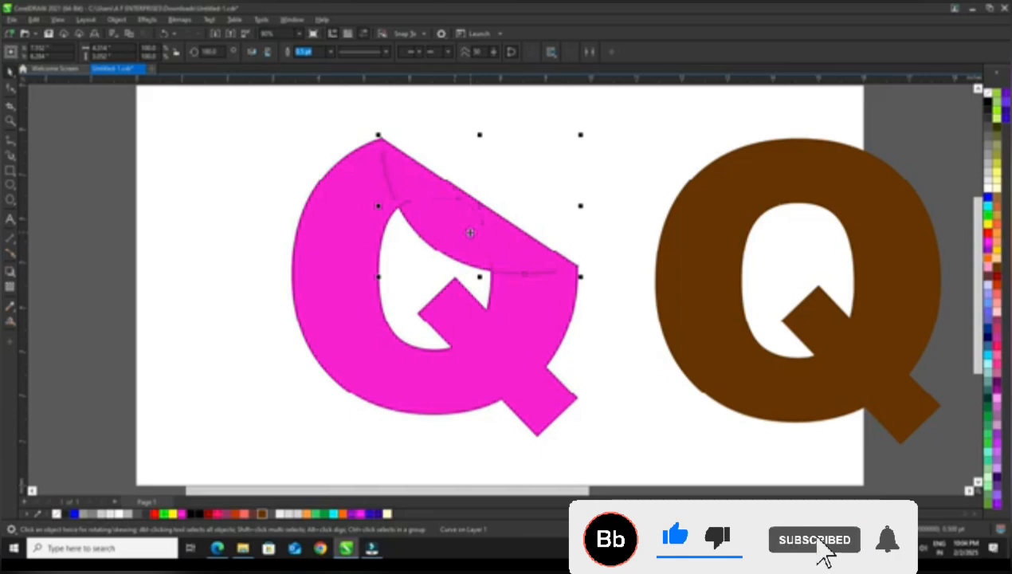
Select the cut Q and its folded corner segment together and fill both with dark brown
{"action": "left_click", "coordinate": [171, 198]}
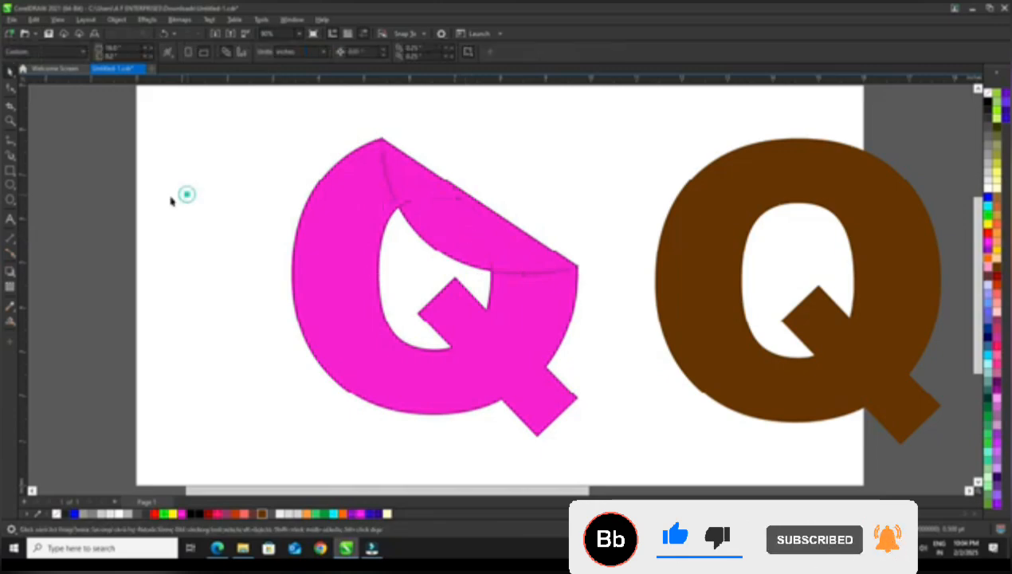
{"action": "left_click", "coordinate": [357, 293]}
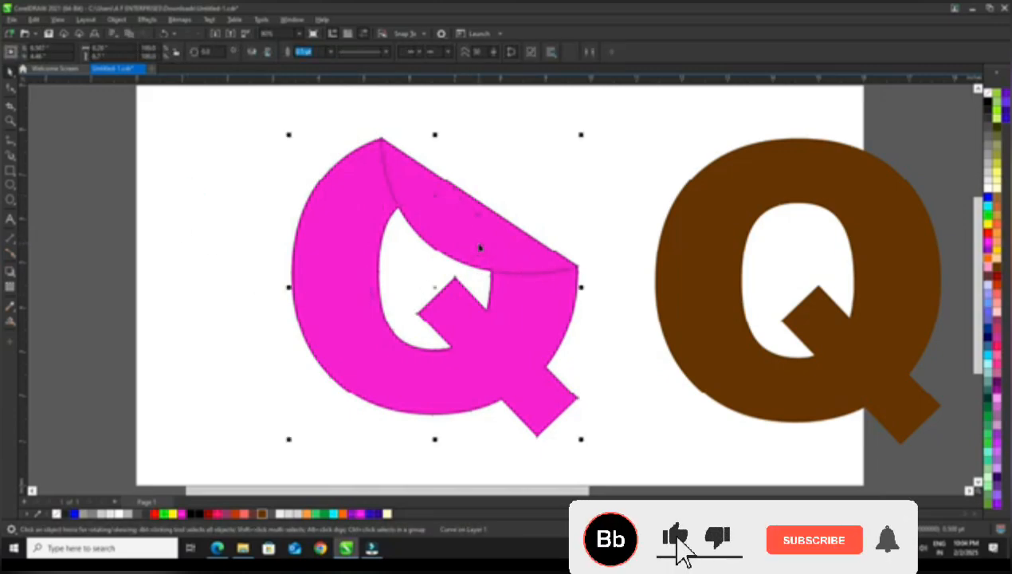
{"action": "left_click", "coordinate": [479, 248], "text": "shift"}
{"action": "left_click", "coordinate": [263, 513]}
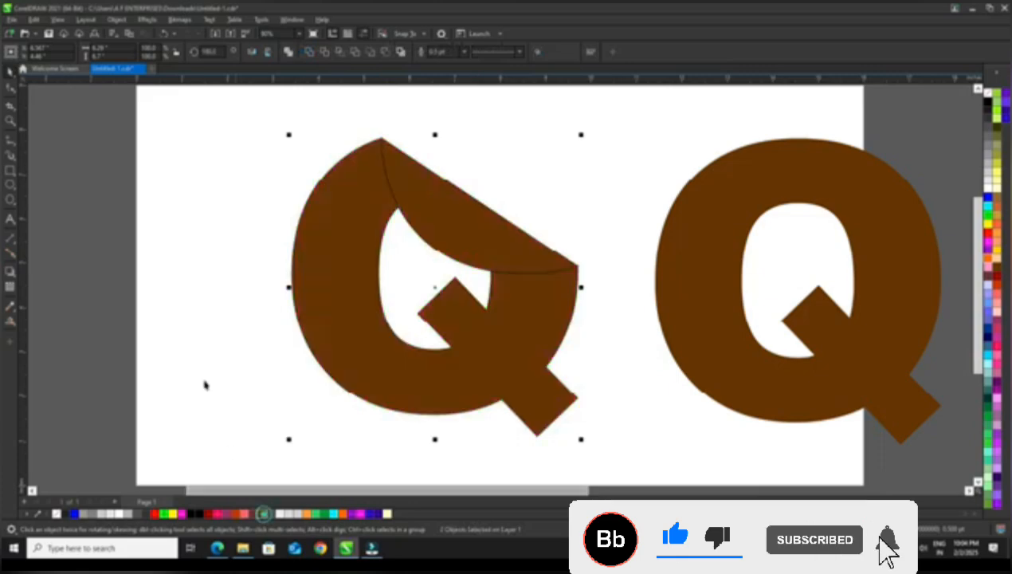
Apply a linear fountain fill to the cut Q's body, running from brown at its lower left to black at the fold
{"action": "left_click", "coordinate": [10, 308]}
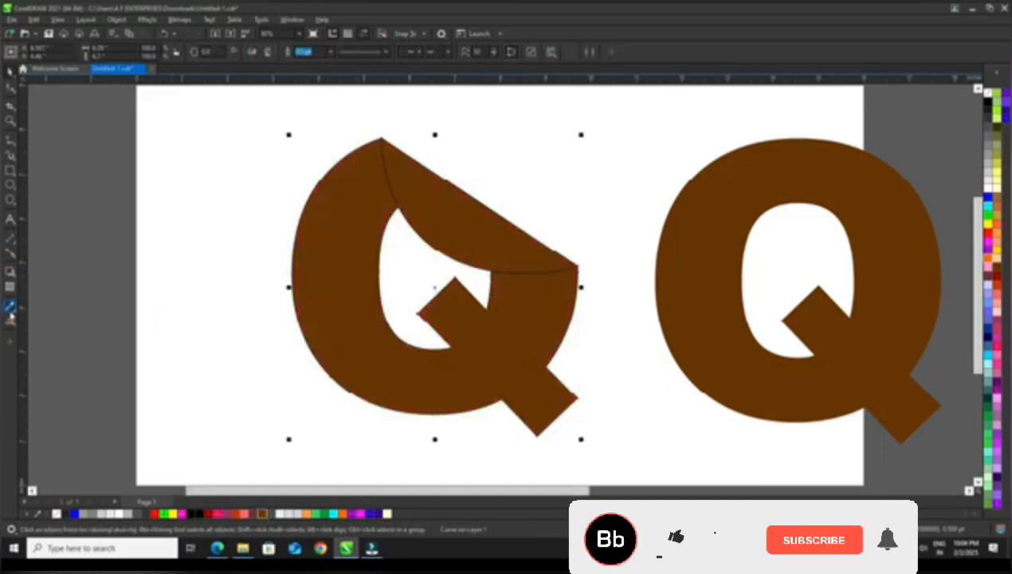
{"action": "left_click", "coordinate": [16, 328]}
{"action": "left_click", "coordinate": [52, 320]}
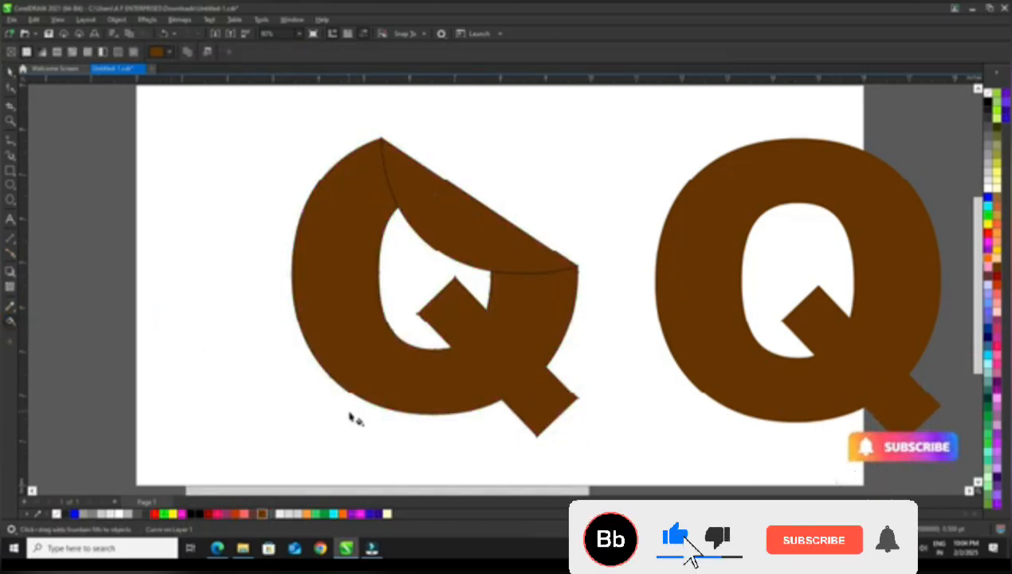
{"action": "left_click_drag", "start_coordinate": [348, 411], "coordinate": [475, 198]}
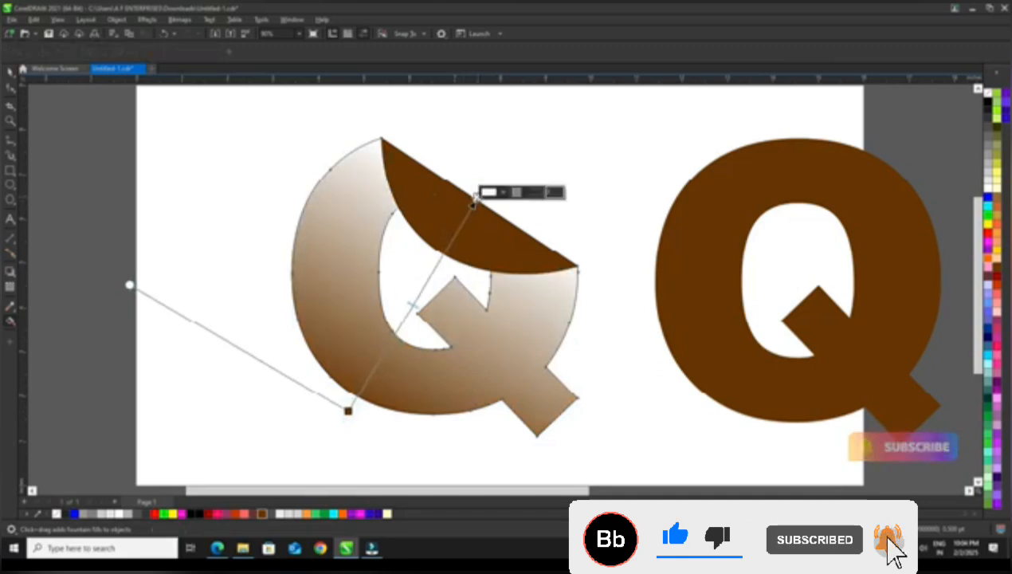
{"action": "left_click_drag", "start_coordinate": [199, 514], "coordinate": [476, 199]}
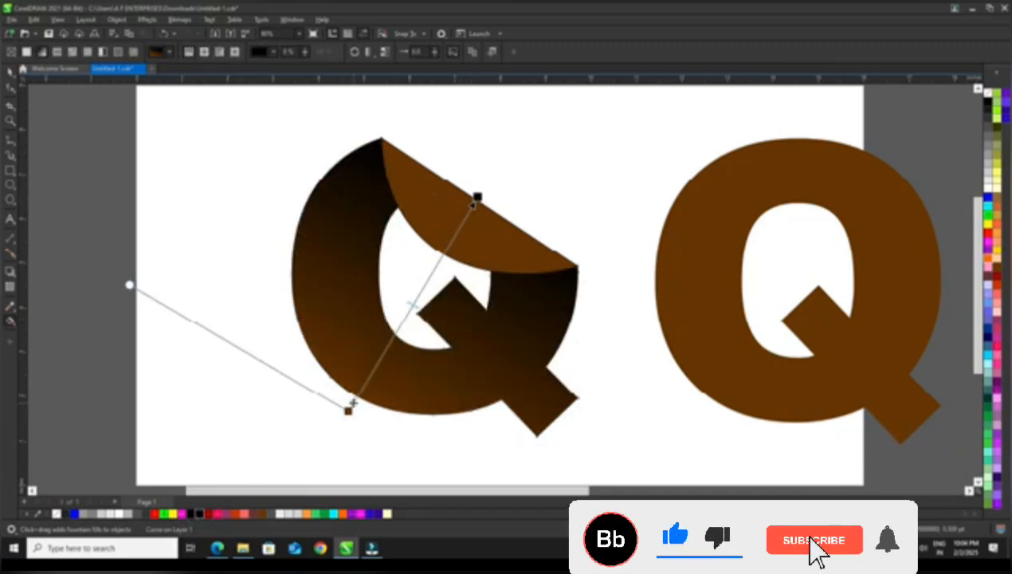
Shorten and reposition the Q body's gradient so the black shading stays close to the folded corner
{"action": "left_click_drag", "start_coordinate": [351, 403], "coordinate": [437, 259]}
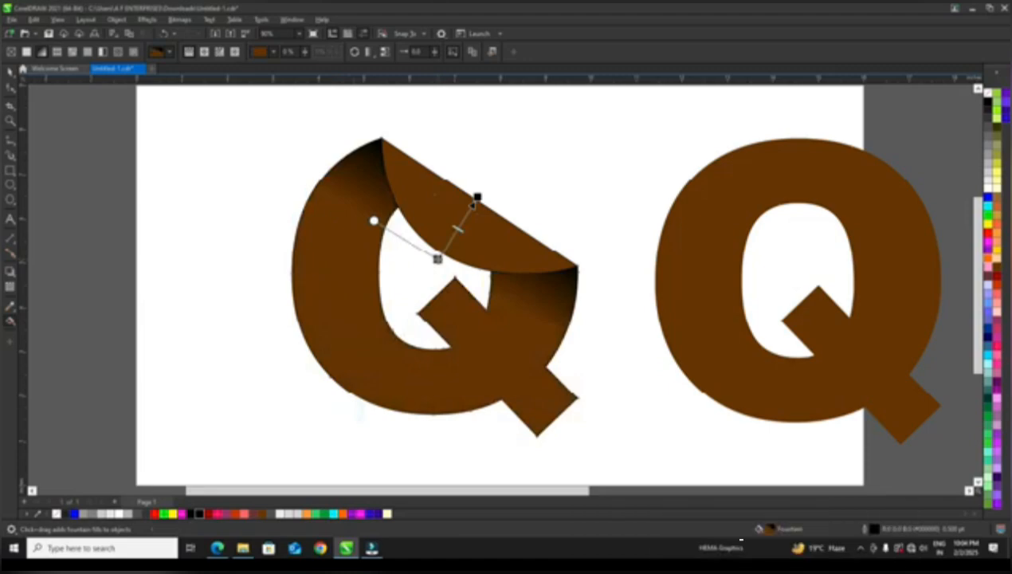
{"action": "left_click_drag", "start_coordinate": [478, 196], "coordinate": [507, 165]}
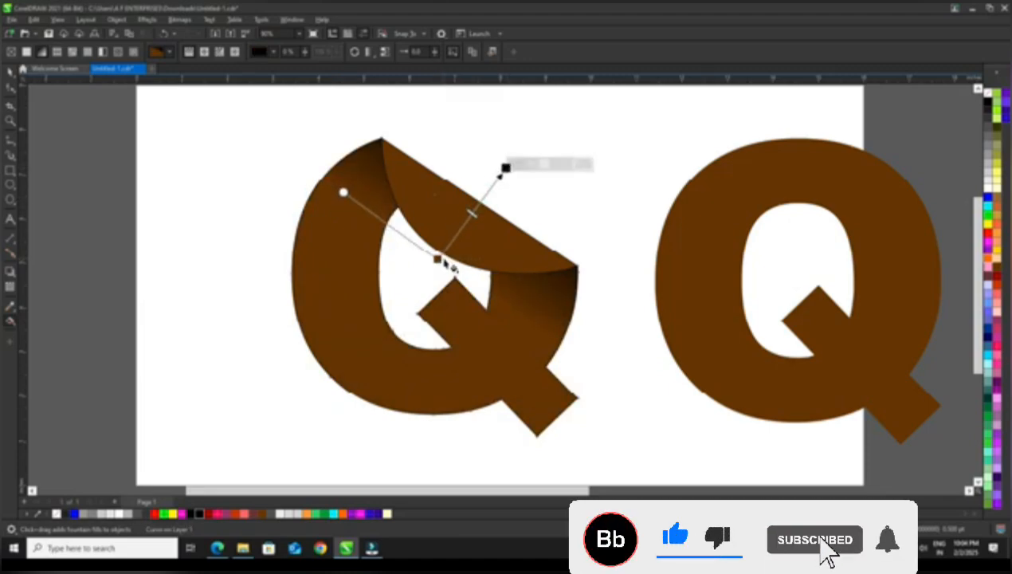
{"action": "mouse_move", "coordinate": [437, 259]}
{"action": "left_mouse_down"}
{"action": "mouse_move", "coordinate": [425, 276]}
{"action": "mouse_move", "coordinate": [439, 269]}
{"action": "left_mouse_up"}
Give the folded flap a brown-to-white linear gradient running from the fold line to its curved edge, and align it with the fold
{"action": "left_click", "coordinate": [447, 213]}
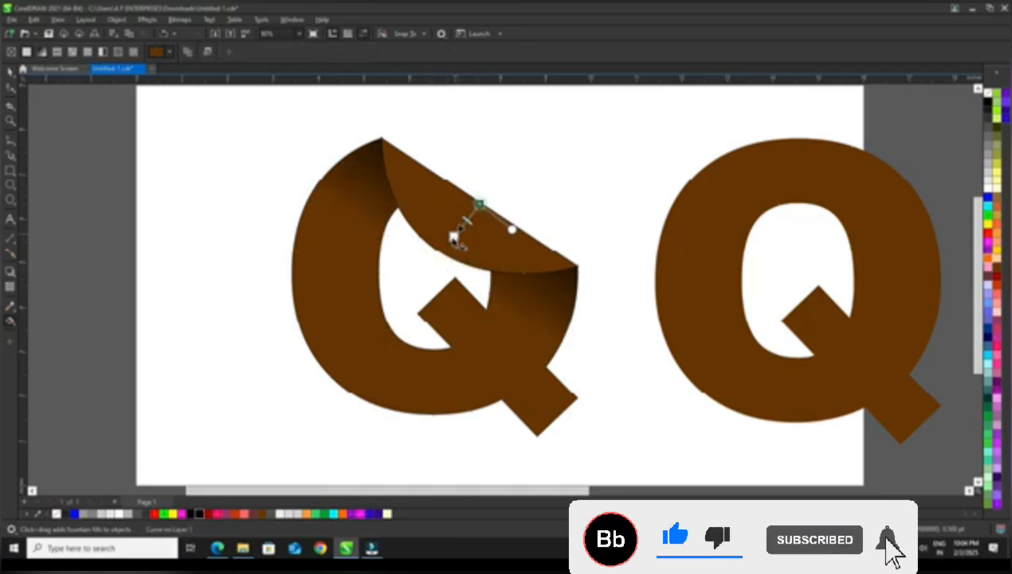
{"action": "left_click_drag", "start_coordinate": [454, 239], "coordinate": [441, 252]}
{"action": "scroll", "coordinate": [471, 236], "scroll_direction": "up", "scroll_amount": 2}
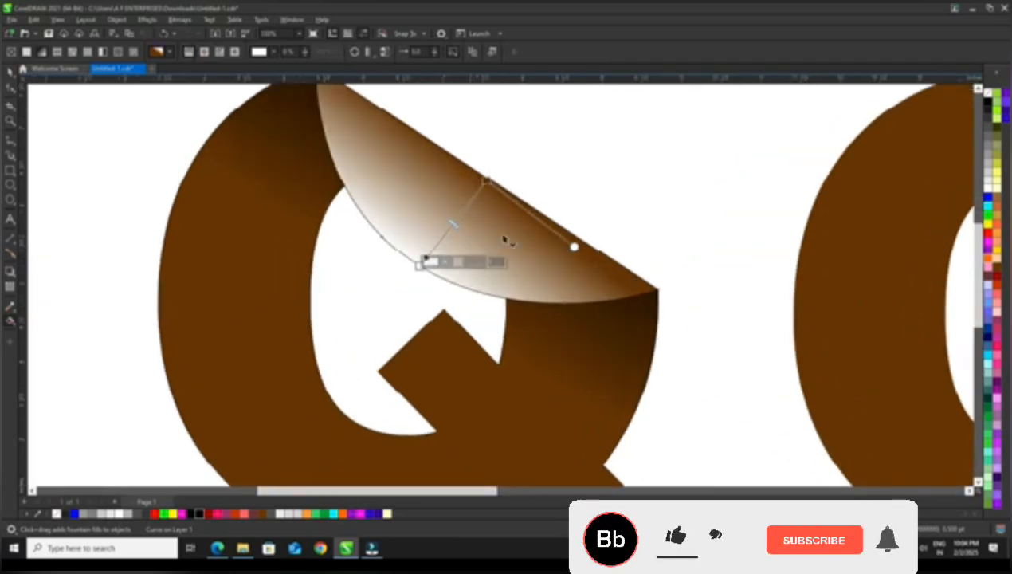
{"action": "left_click_drag", "start_coordinate": [574, 247], "coordinate": [582, 240]}
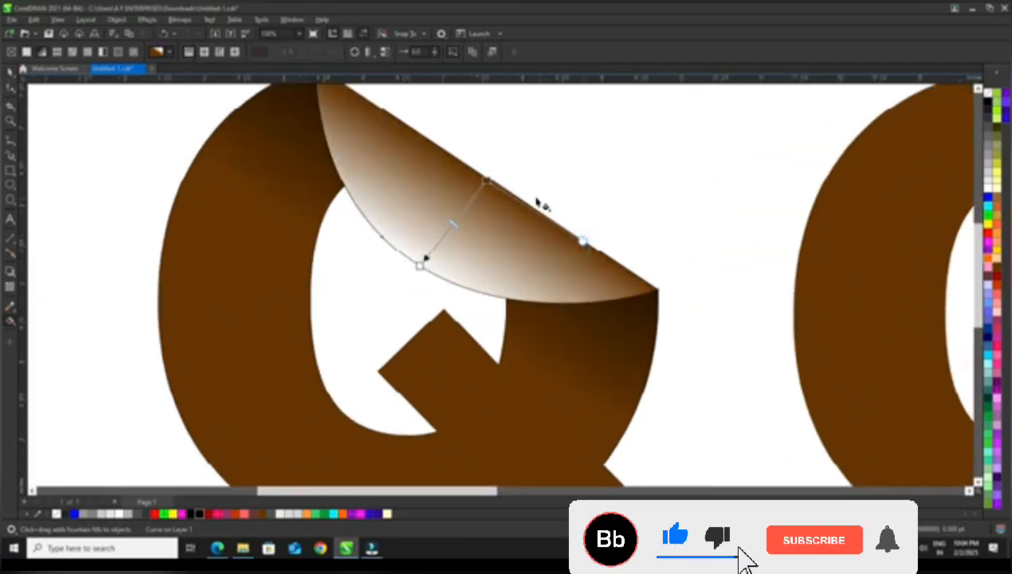
{"action": "left_click_drag", "start_coordinate": [487, 182], "coordinate": [494, 175]}
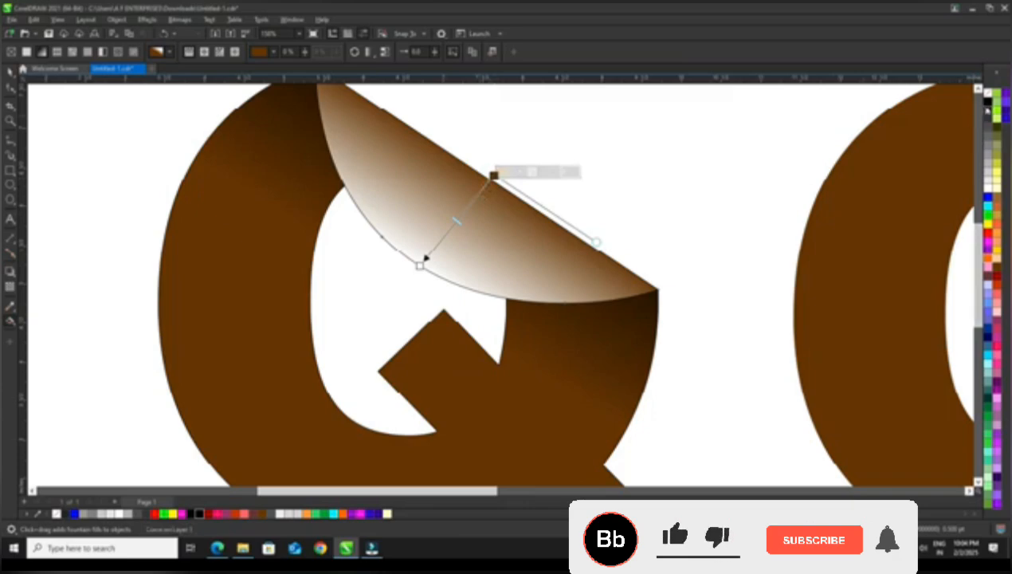
Change both end colours of the flap's gradient to near-black and add a white stop at its middle
{"action": "left_click", "coordinate": [988, 102]}
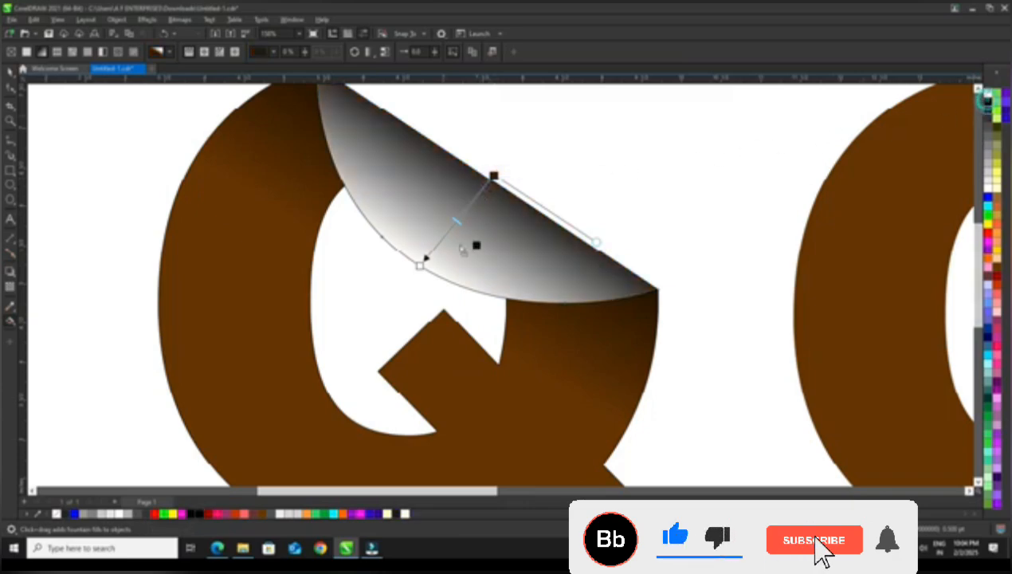
{"action": "left_click_drag", "start_coordinate": [461, 247], "coordinate": [420, 265]}
{"action": "left_click_drag", "start_coordinate": [989, 114], "coordinate": [422, 265]}
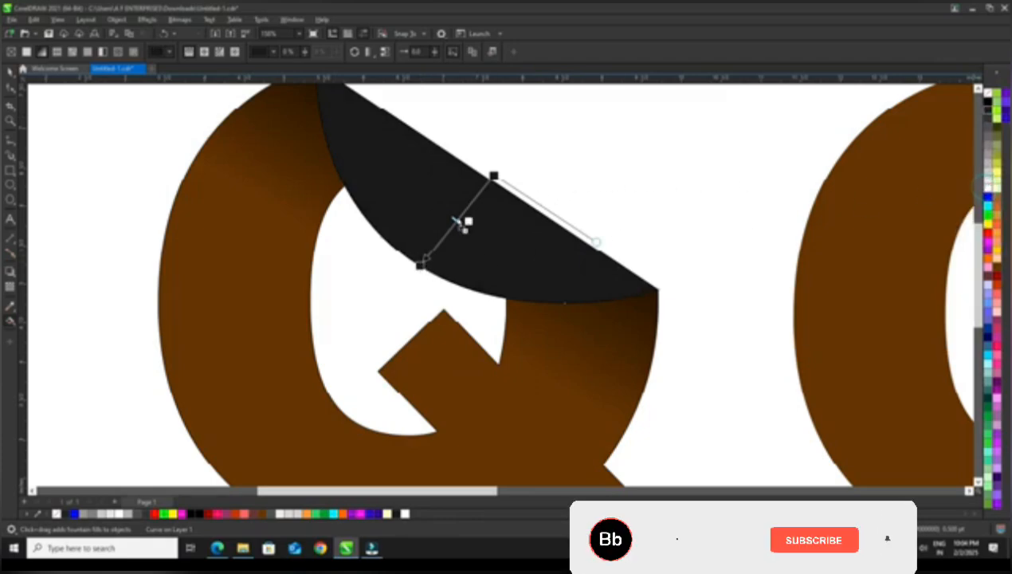
{"action": "left_click_drag", "start_coordinate": [457, 221], "coordinate": [457, 219]}
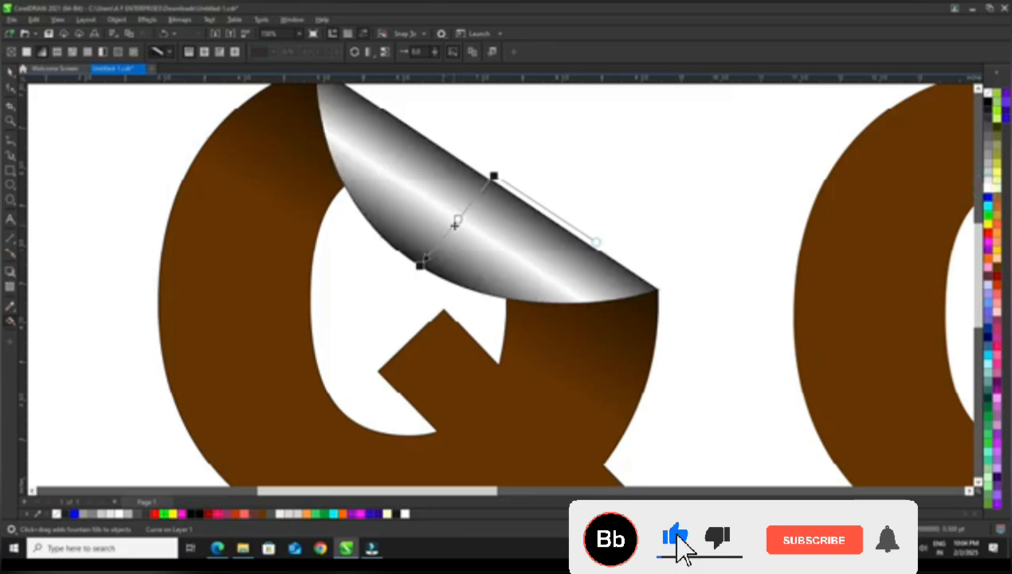
Extend both ends of the flap's gradient slightly beyond the curved edge and the fold line
{"action": "scroll", "coordinate": [455, 225], "scroll_direction": "up", "scroll_amount": 2}
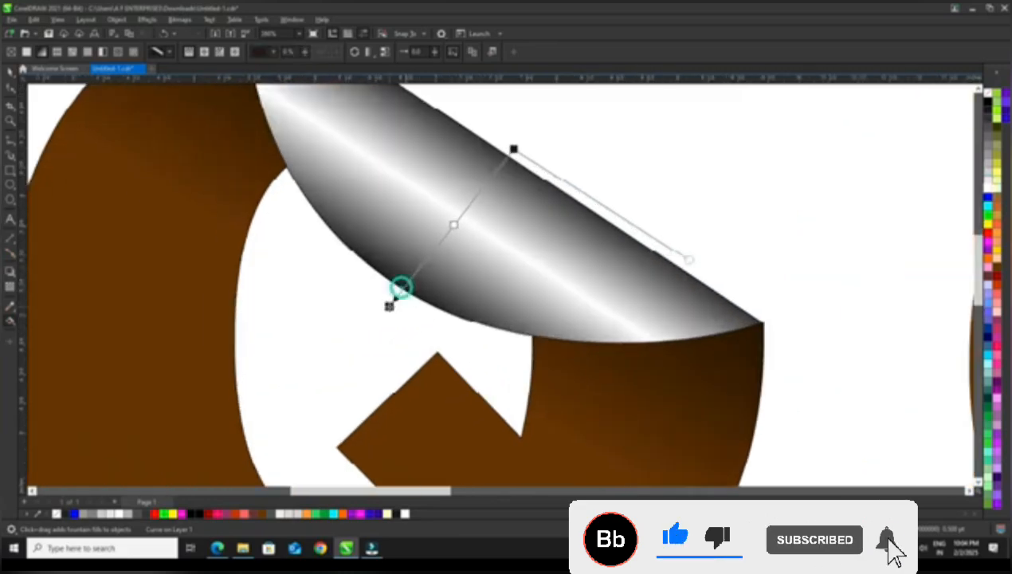
{"action": "left_click_drag", "start_coordinate": [401, 287], "coordinate": [389, 306]}
{"action": "left_click_drag", "start_coordinate": [514, 149], "coordinate": [518, 147]}
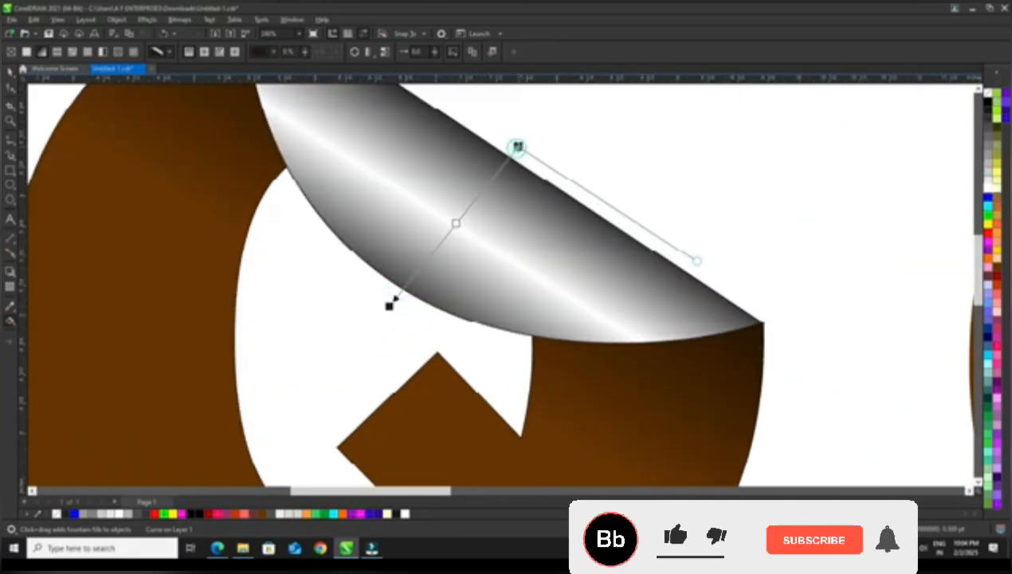
Add a dark brown stop on each side of the white centre in the flap's gradient
{"action": "scroll", "coordinate": [588, 180], "scroll_direction": "down", "scroll_amount": 2}
{"action": "scroll", "coordinate": [454, 192], "scroll_direction": "up", "scroll_amount": 2}
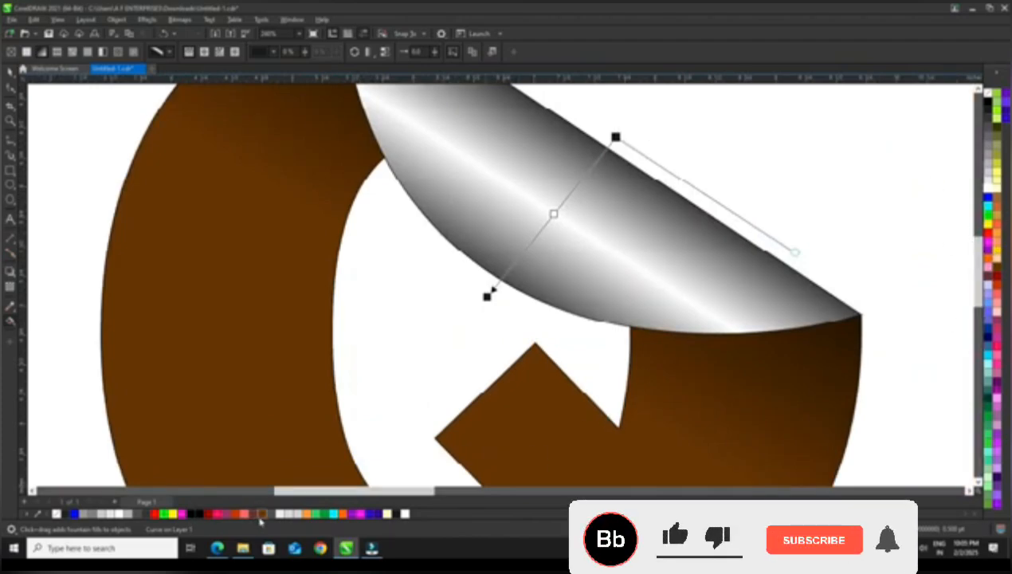
{"action": "left_click_drag", "start_coordinate": [525, 253], "coordinate": [523, 252]}
{"action": "left_click_drag", "start_coordinate": [264, 517], "coordinate": [587, 173]}
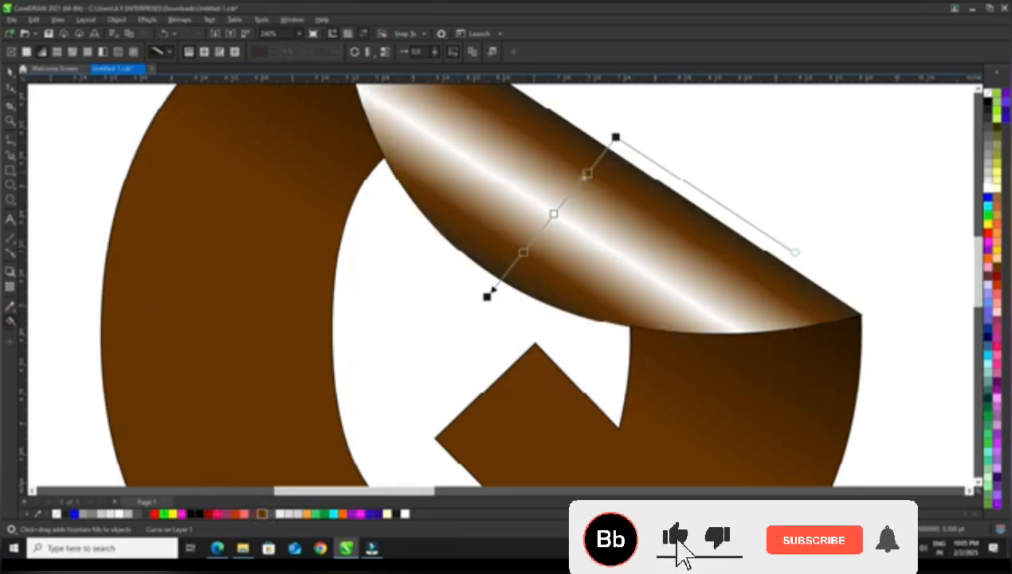
{"action": "left_click", "coordinate": [522, 252]}
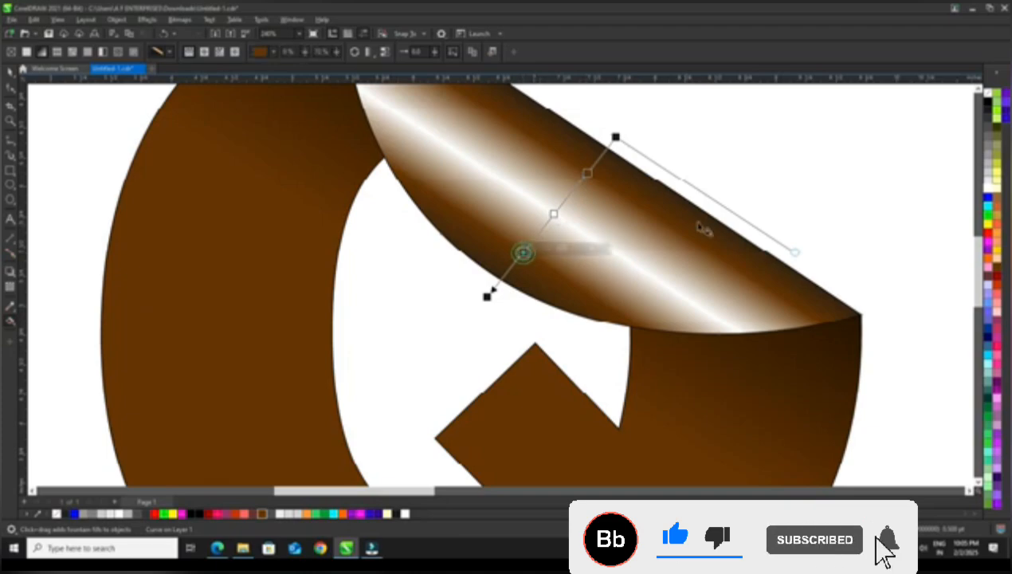
Lighten the dark brown stop between the white centre and the curved edge of the flap's gradient to tan by mixing in white
{"action": "left_click", "coordinate": [989, 189], "text": "ctrl"}
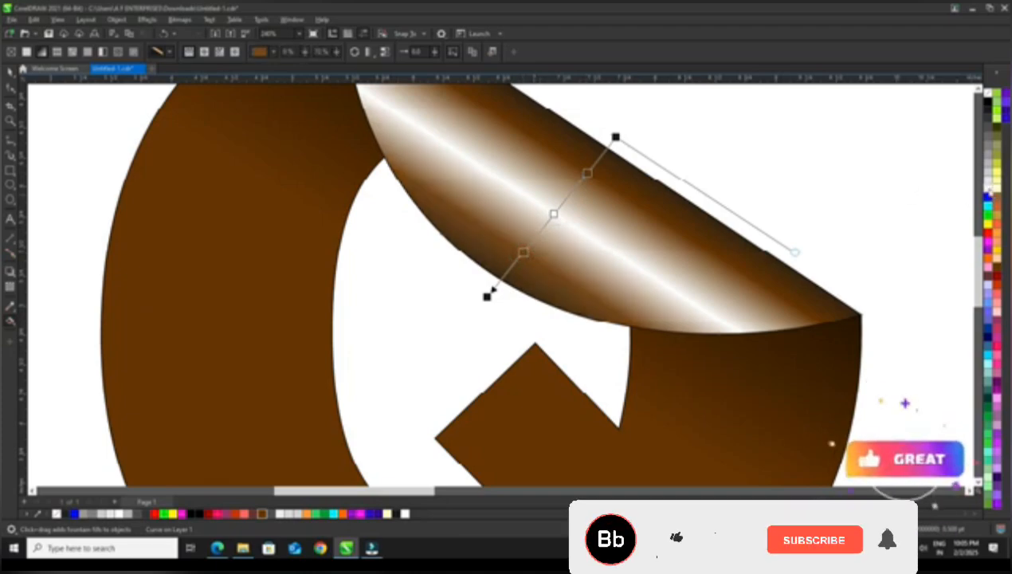
{"action": "left_click", "coordinate": [988, 190], "text": "ctrl"}
{"action": "left_click", "coordinate": [989, 189], "text": "ctrl"}
{"action": "left_click", "coordinate": [989, 190], "text": "ctrl"}
{"action": "left_click", "coordinate": [989, 189], "text": "ctrl"}
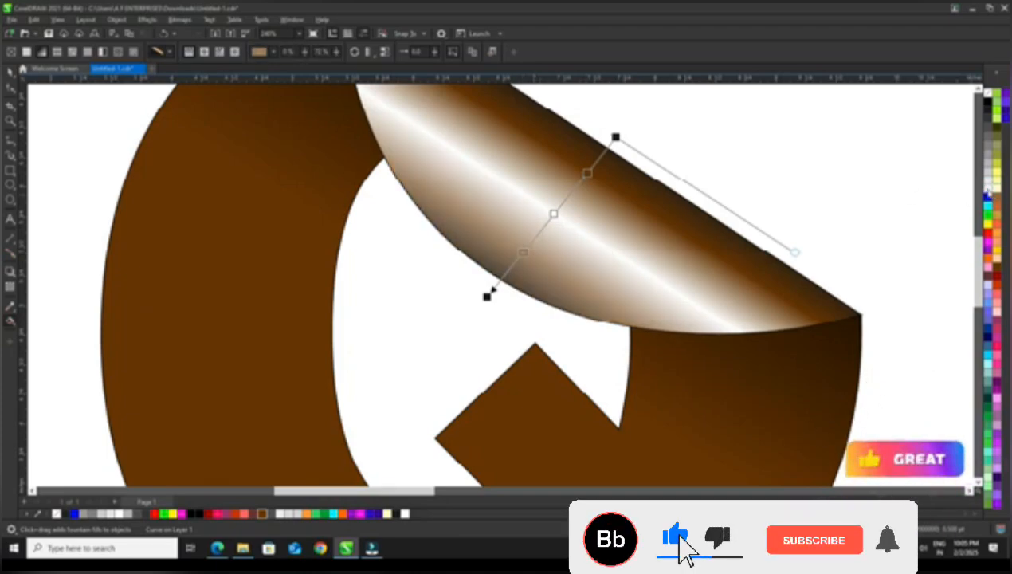
{"action": "left_click", "coordinate": [989, 189], "text": "ctrl"}
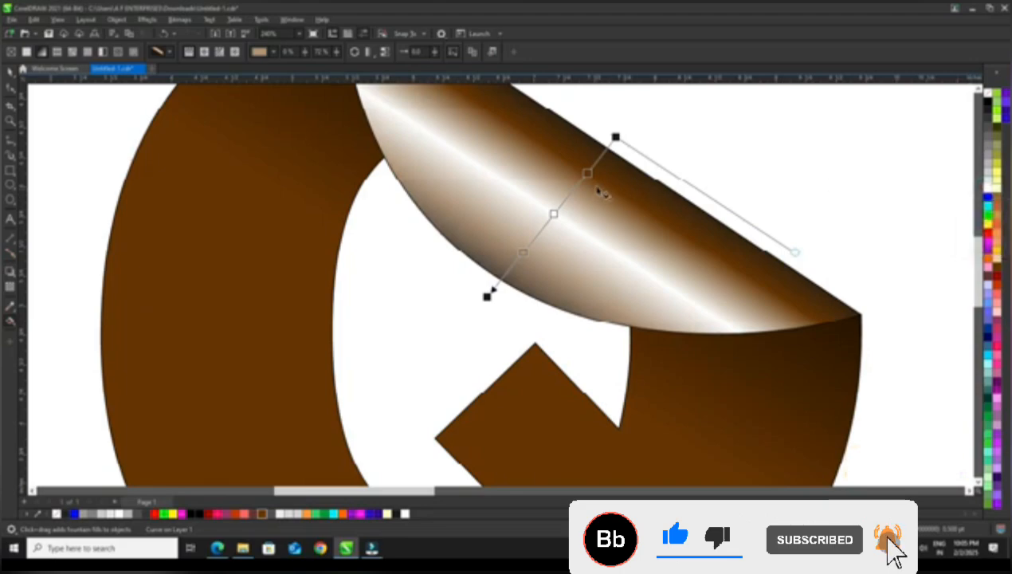
Lighten the dark brown stop near the fold line in the flap's gradient to a matching tan and deselect the flap
{"action": "left_click", "coordinate": [587, 174]}
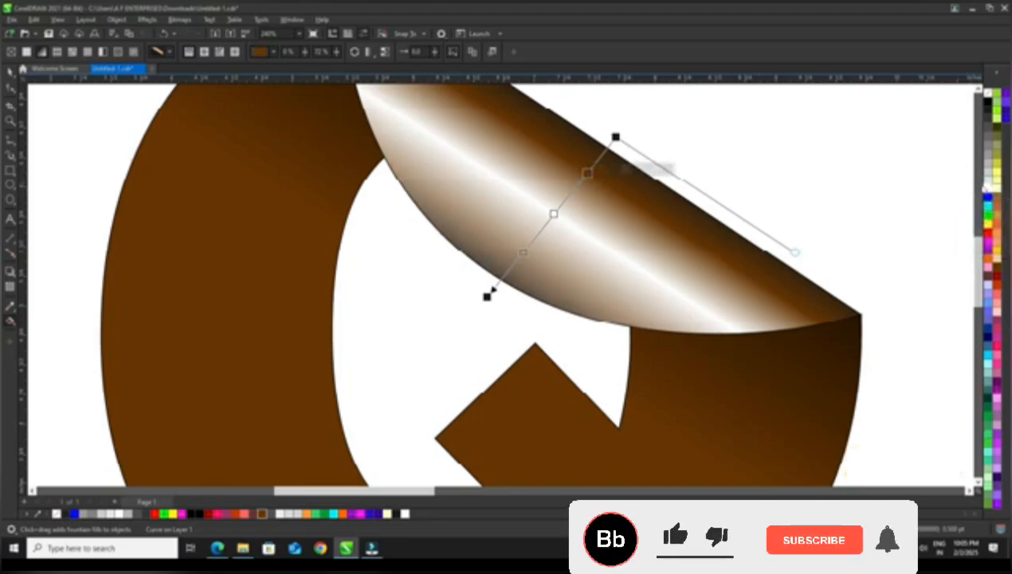
{"action": "left_click", "coordinate": [989, 190], "text": "ctrl"}
{"action": "left_click", "coordinate": [989, 190], "text": "ctrl"}
{"action": "left_click", "coordinate": [988, 190], "text": "ctrl"}
{"action": "left_click", "coordinate": [988, 189], "text": "ctrl"}
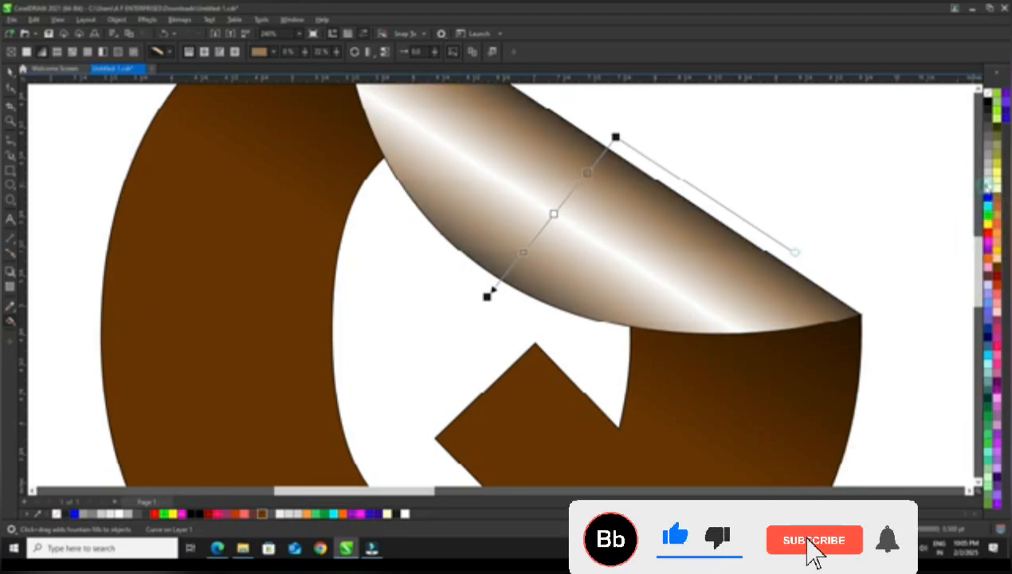
{"action": "left_click", "coordinate": [989, 188], "text": "ctrl"}
{"action": "left_click", "coordinate": [989, 188], "text": "ctrl"}
{"action": "scroll", "coordinate": [490, 238], "scroll_direction": "down", "scroll_amount": 2}
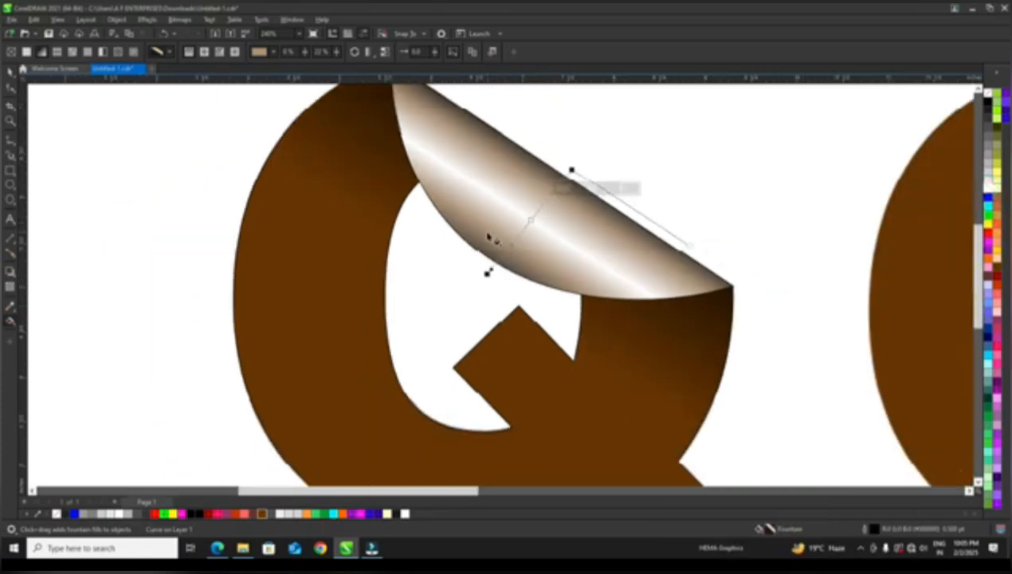
{"action": "scroll", "coordinate": [488, 236], "scroll_direction": "down", "scroll_amount": 1}
{"action": "key", "text": "space"}
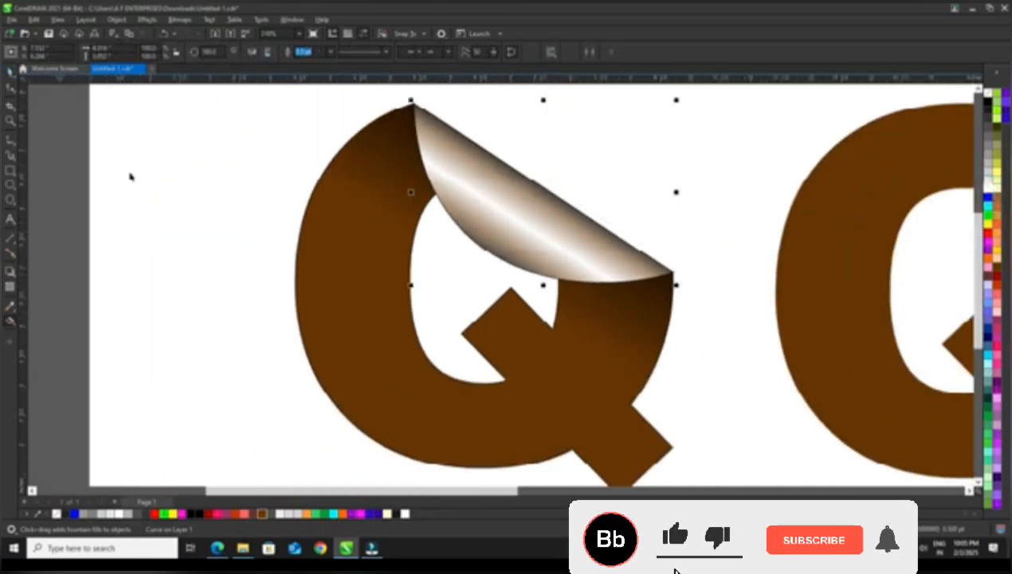
{"action": "left_click", "coordinate": [130, 175]}
Apply the built-in Page Curl effect to the upper-right corner of the plain copy of the Q
{"action": "scroll", "coordinate": [335, 225], "scroll_direction": "down", "scroll_amount": 2}
{"action": "scroll", "coordinate": [388, 226], "scroll_direction": "down", "scroll_amount": 1}
{"action": "scroll", "coordinate": [443, 255], "scroll_direction": "up", "scroll_amount": 1}
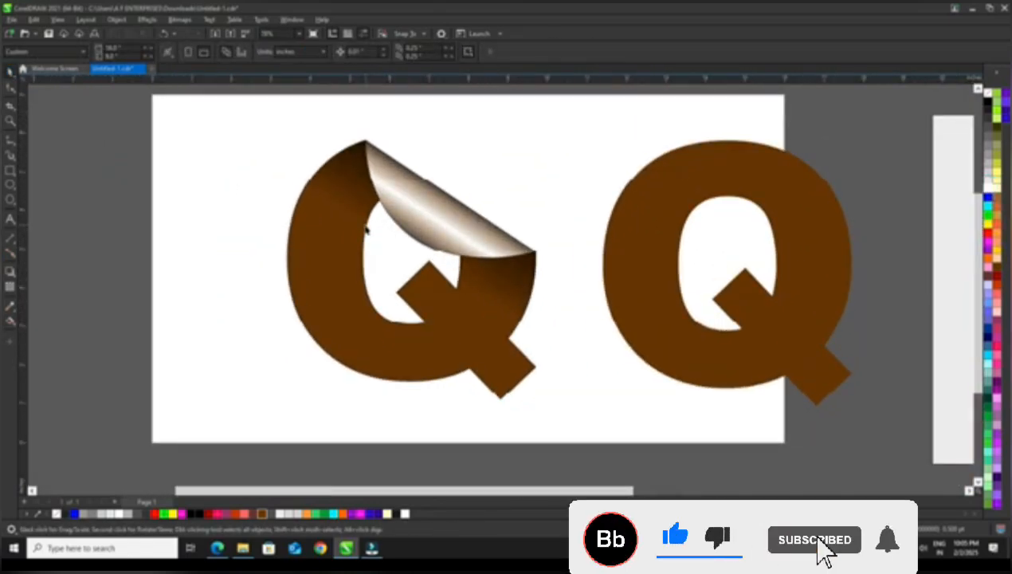
{"action": "left_click", "coordinate": [635, 257]}
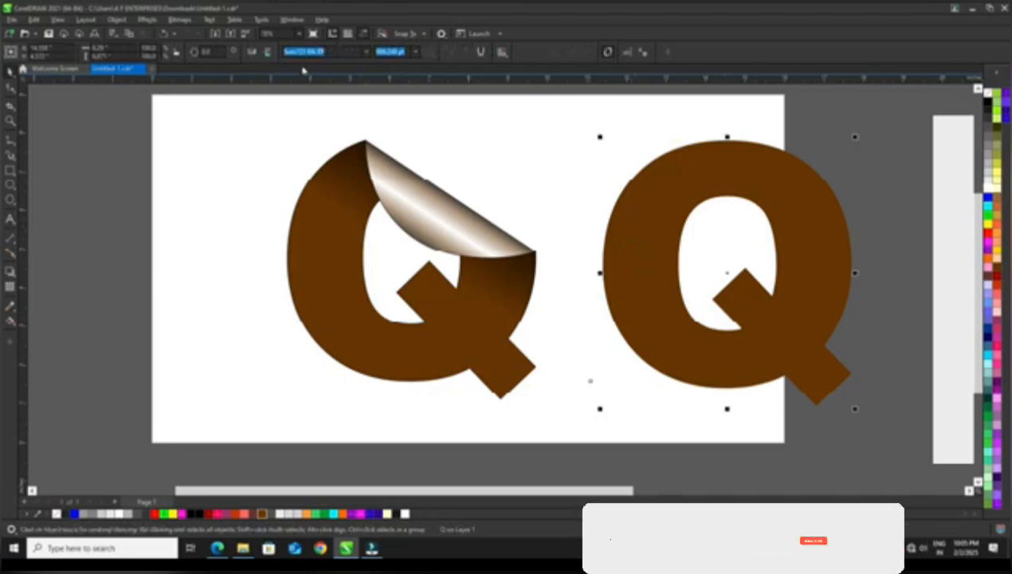
{"action": "left_click", "coordinate": [151, 20]}
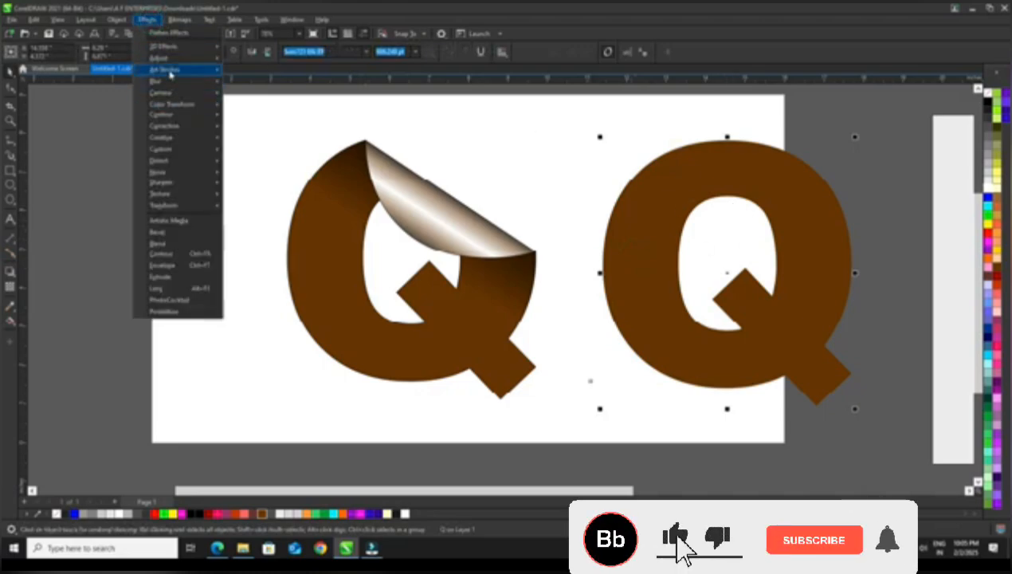
{"action": "mouse_move", "coordinate": [170, 52]}
{"action": "left_click", "coordinate": [260, 84]}
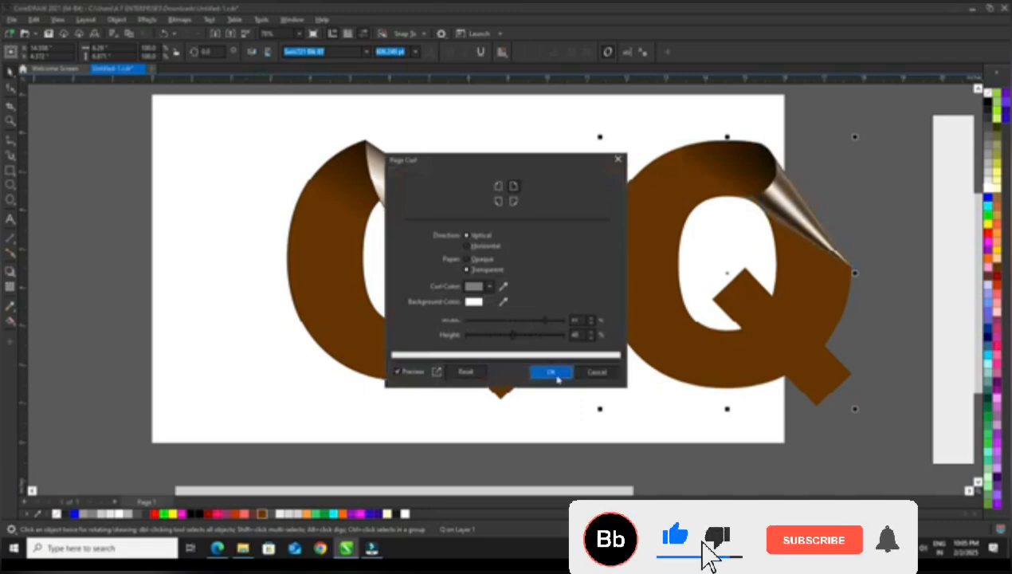
{"action": "left_click", "coordinate": [551, 372]}
{"action": "left_click", "coordinate": [536, 153]}
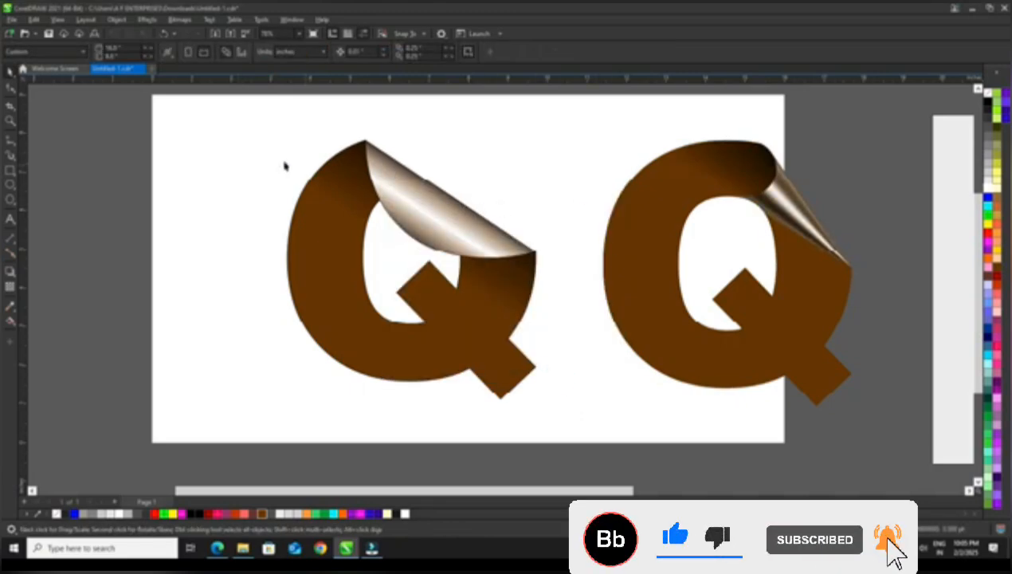
Move the manually peeled Q and its flap together toward the page's upper left and remove their outlines
{"action": "left_click", "coordinate": [472, 236]}
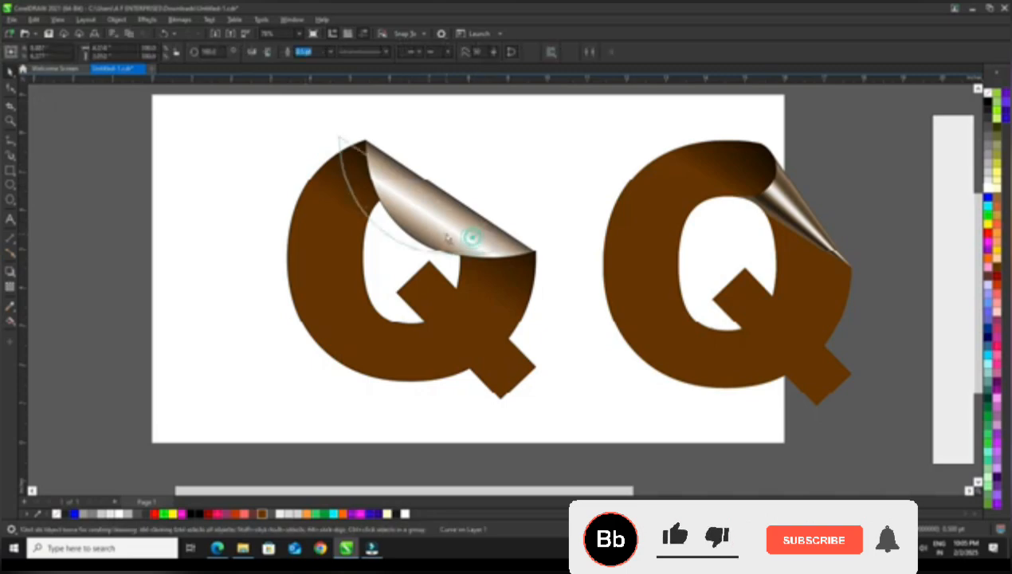
{"action": "left_click", "coordinate": [354, 261], "text": "shift"}
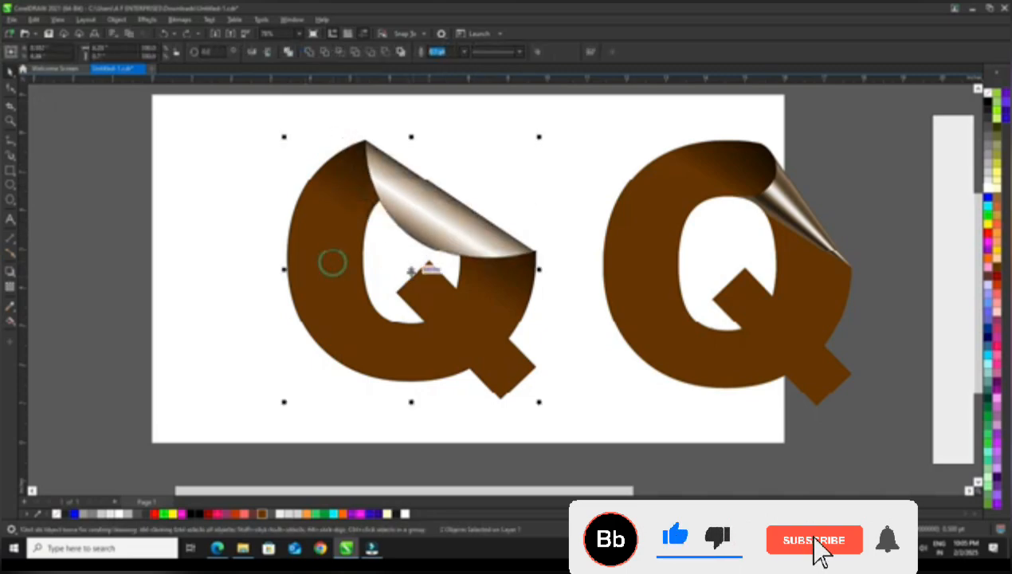
{"action": "left_click_drag", "start_coordinate": [411, 271], "coordinate": [335, 260]}
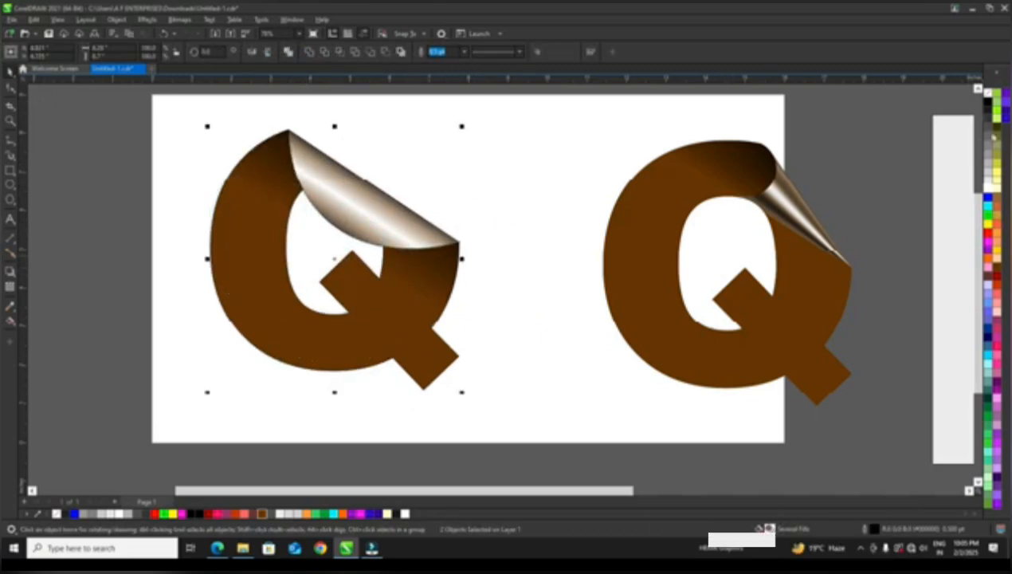
{"action": "right_click", "coordinate": [987, 101]}
{"action": "left_click", "coordinate": [985, 105]}
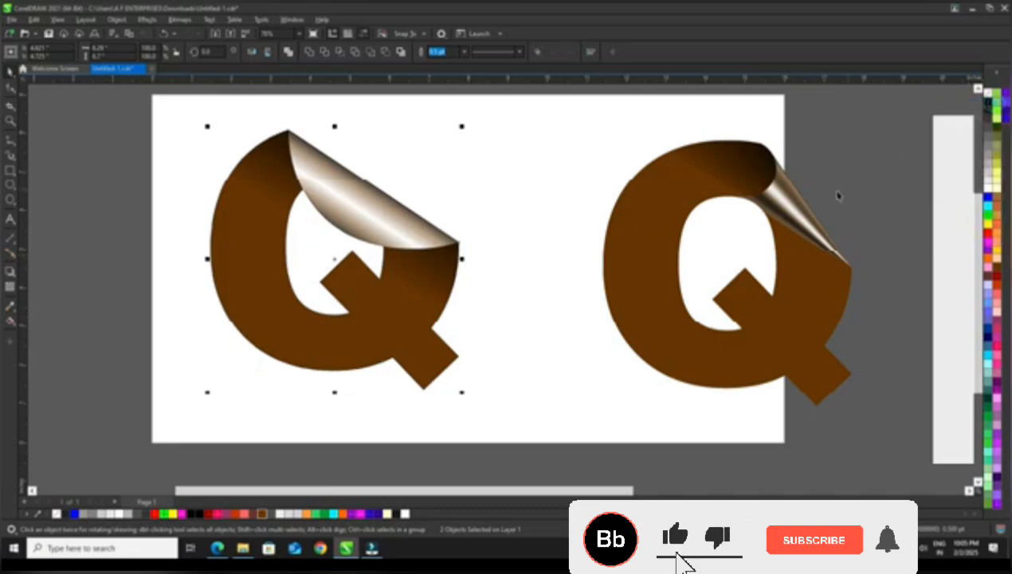
Place the Page Curl Q next to the manually peeled Q and centre both letters across the page
{"action": "left_click_drag", "start_coordinate": [735, 225], "coordinate": [682, 217]}
{"action": "scroll", "coordinate": [671, 213], "scroll_direction": "down", "scroll_amount": 1}
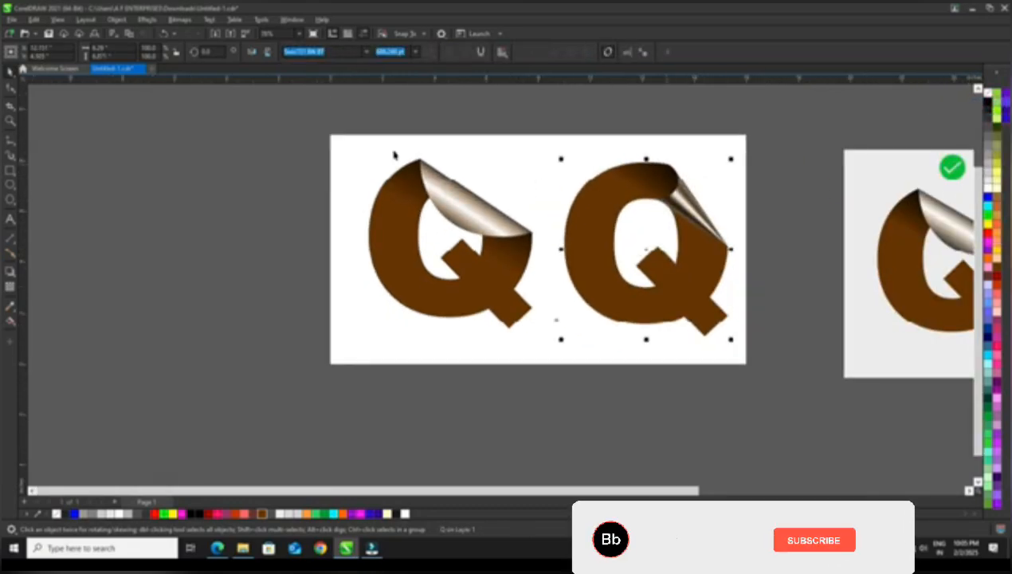
{"action": "left_click_drag", "start_coordinate": [323, 110], "coordinate": [771, 375]}
{"action": "left_click_drag", "start_coordinate": [689, 307], "coordinate": [670, 306]}
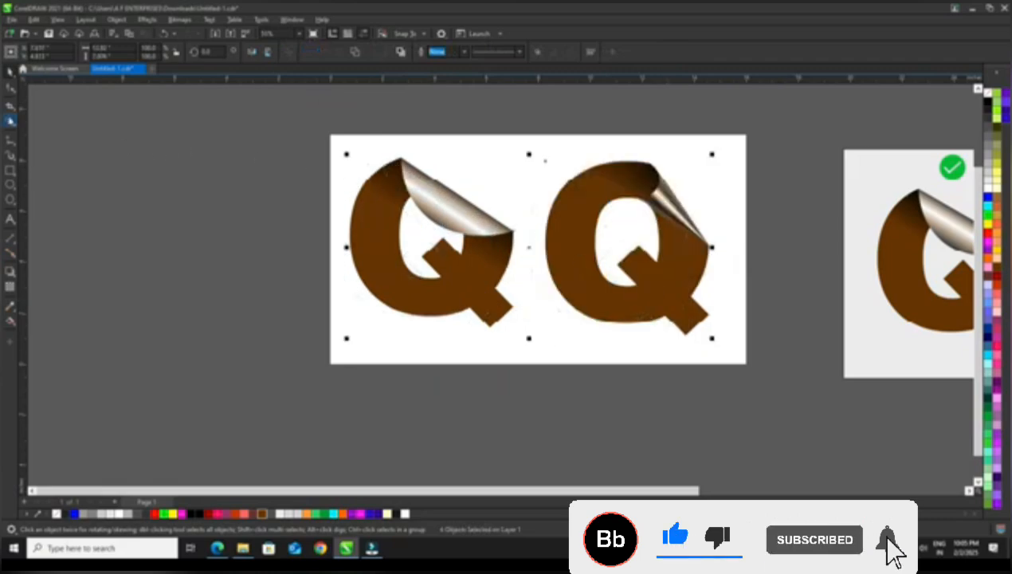
Show the two finished letters in a full-screen preview to compare the manual peel with the Page Curl effect
{"action": "left_click", "coordinate": [11, 121]}
{"action": "left_click_drag", "start_coordinate": [332, 136], "coordinate": [746, 364]}
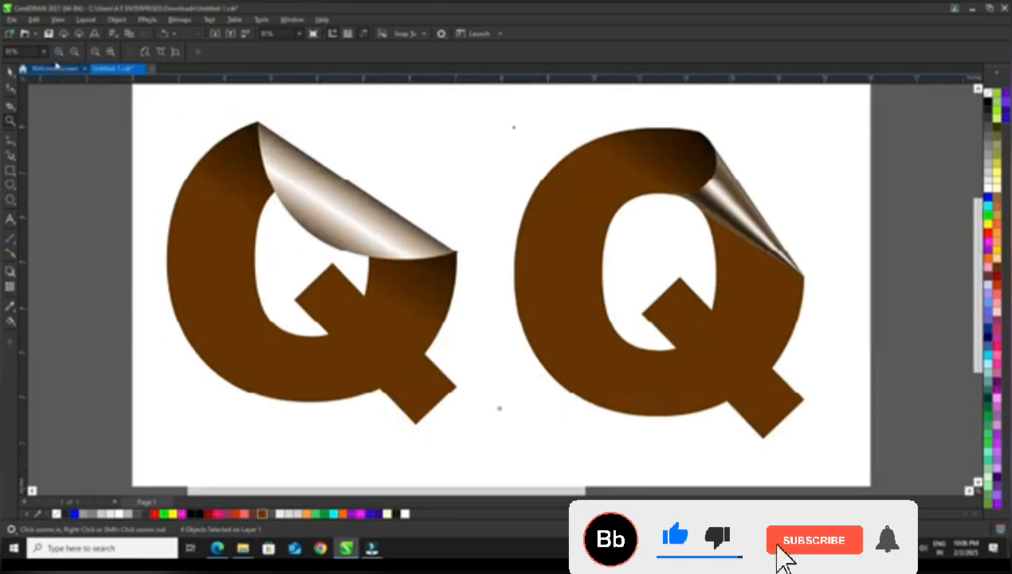
{"action": "left_click", "coordinate": [56, 19]}
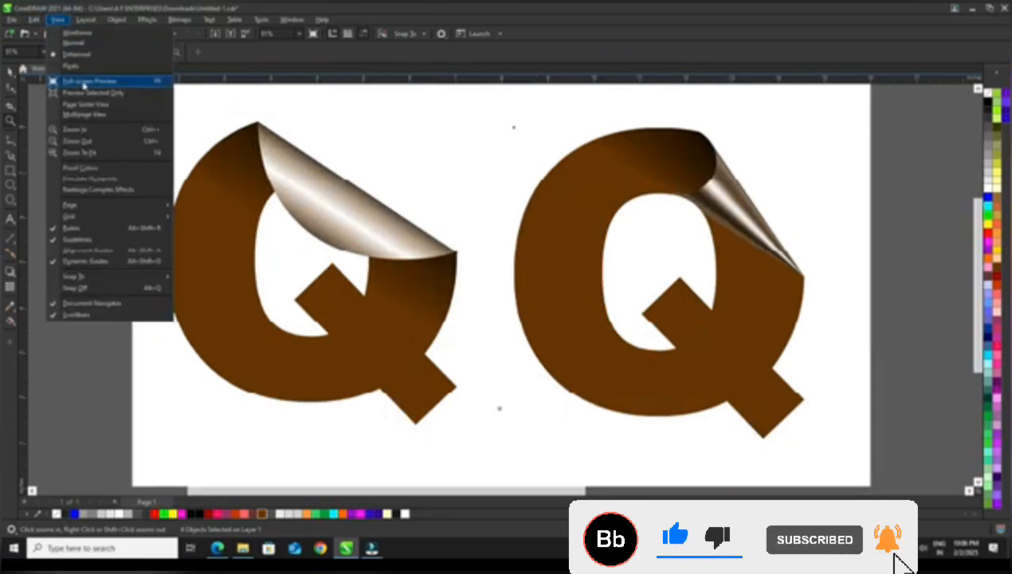